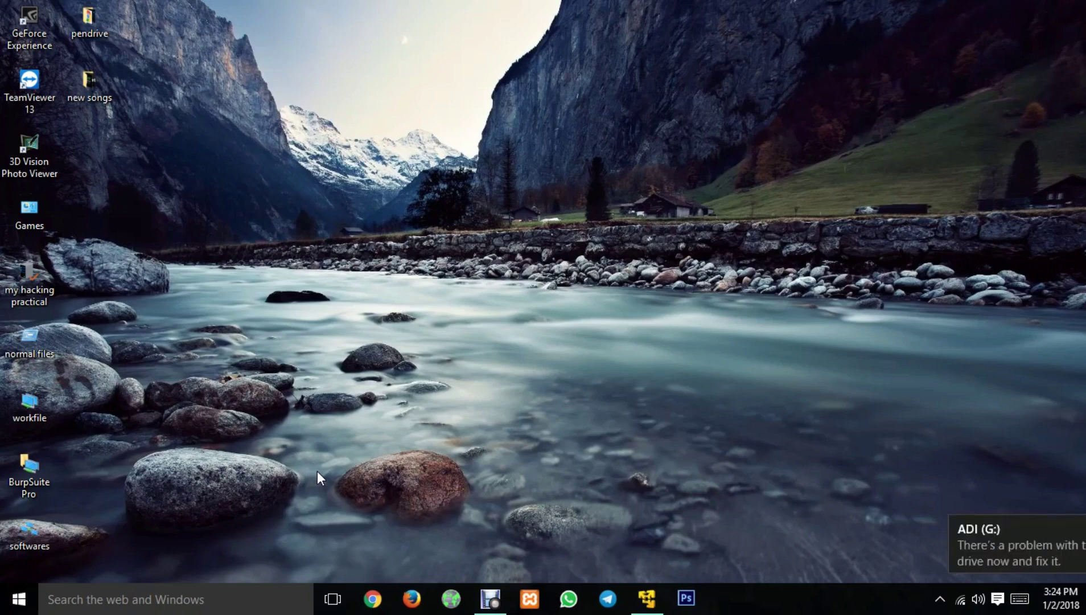
- Open This PC and look at the contents of the ADI (G:) drive, then return to the drive list
key(super)
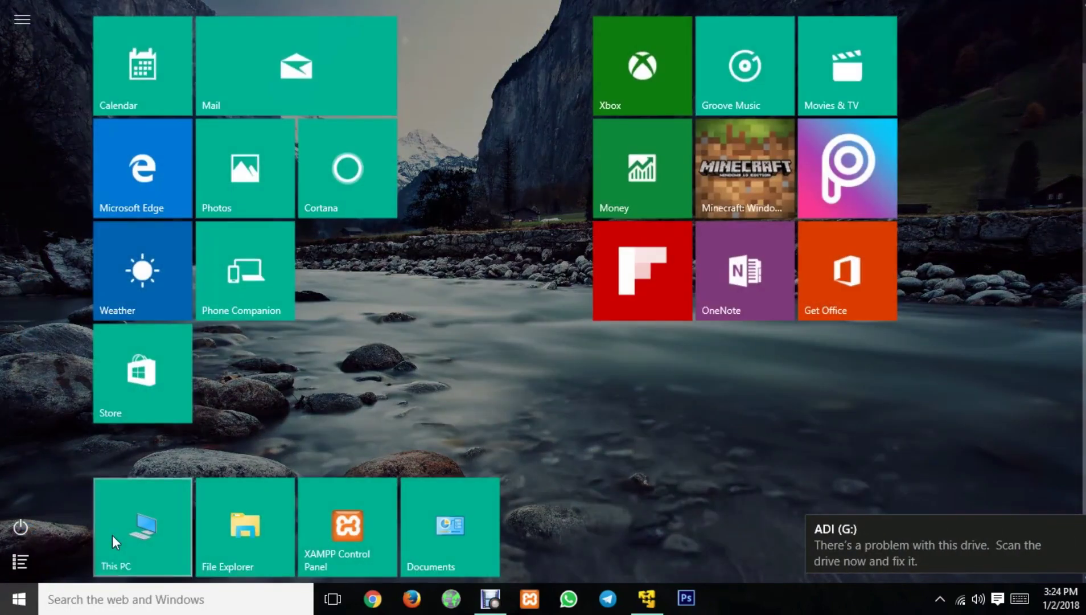
click(112, 536)
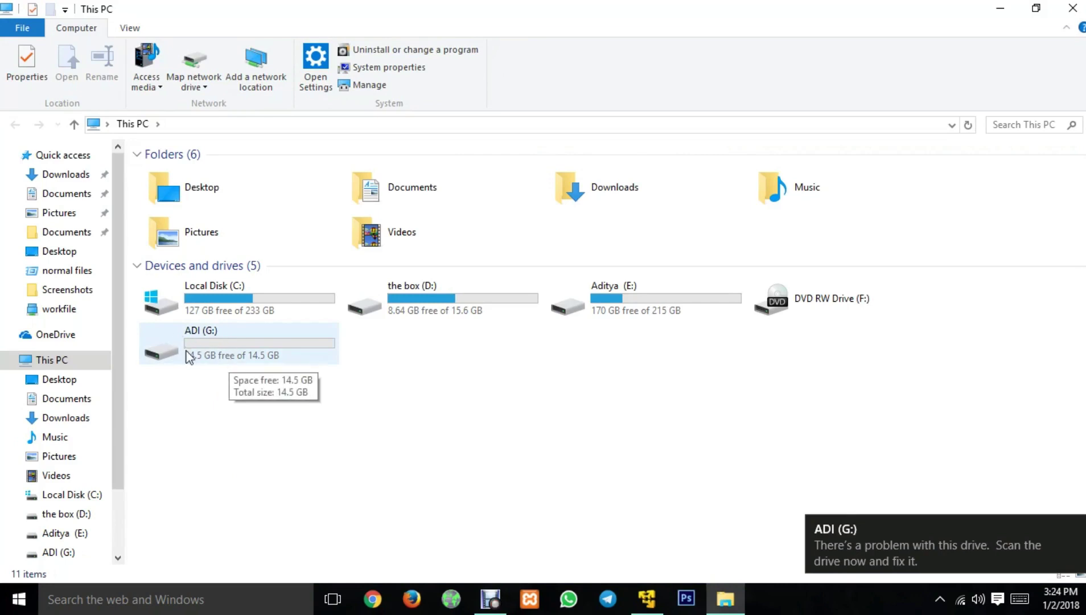
double_click(208, 358)
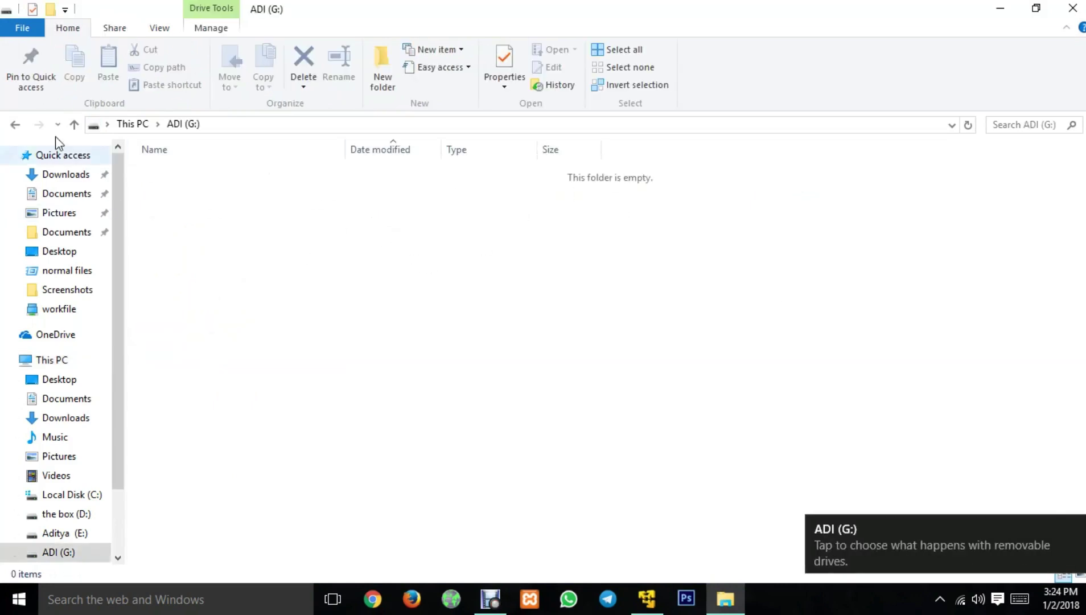
click(15, 124)
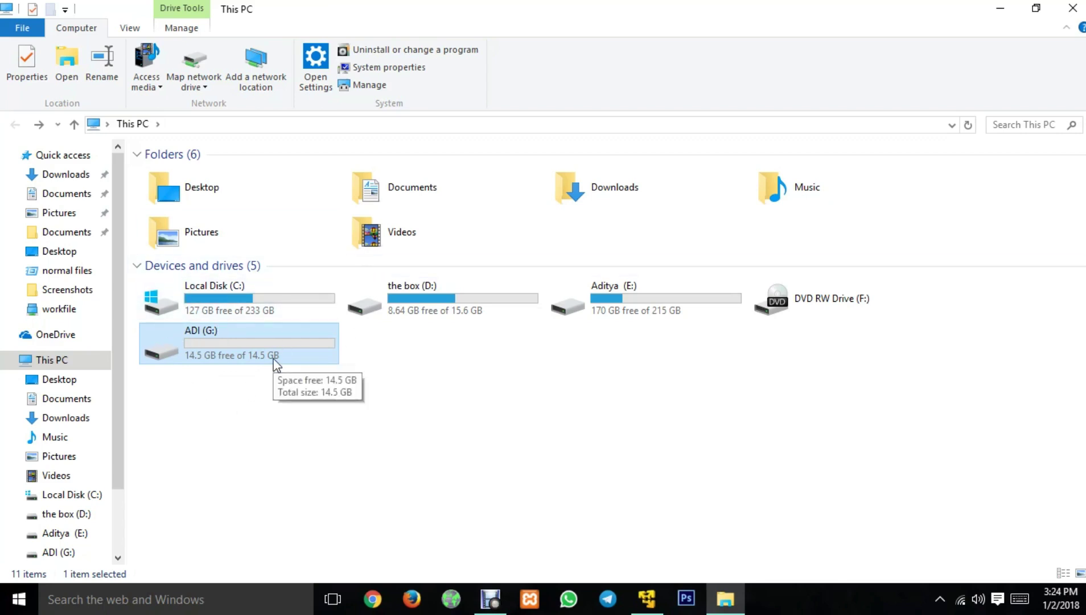
- Quick-format the ADI (G:) drive with the default FAT32 file system and 32-kilobyte allocation units, and open the formatted drive
click(223, 316)
right_click(223, 316)
key(Escape)
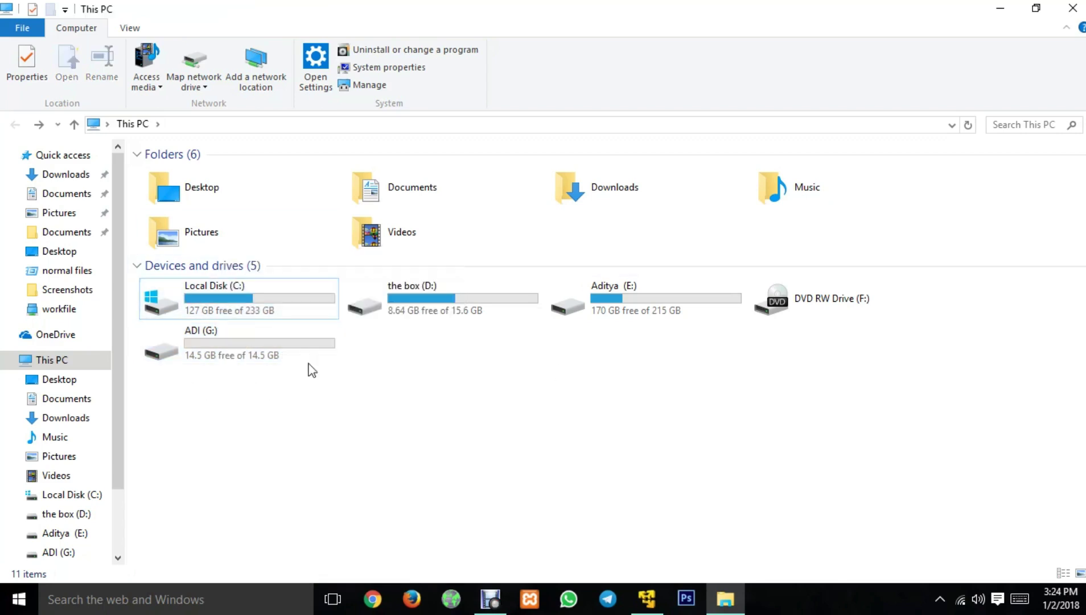
click(308, 359)
right_click(226, 349)
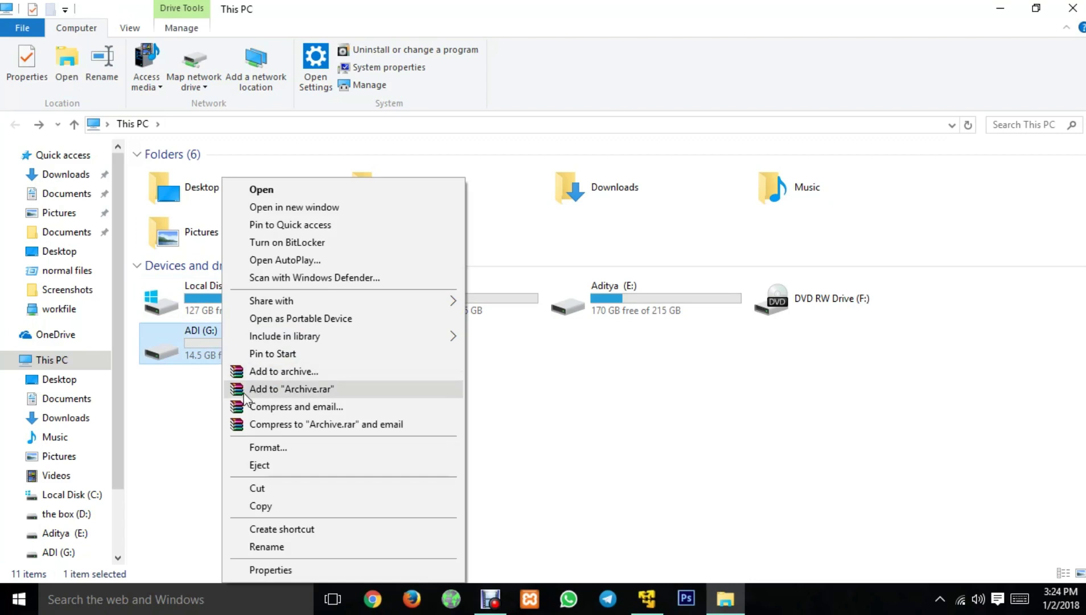
click(255, 448)
click(171, 540)
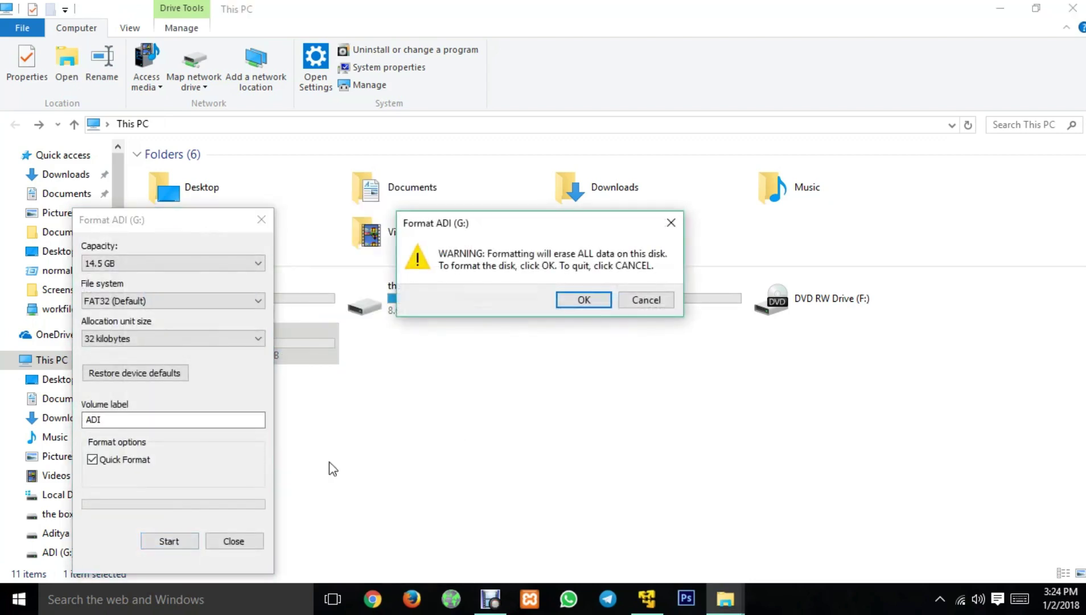
click(589, 300)
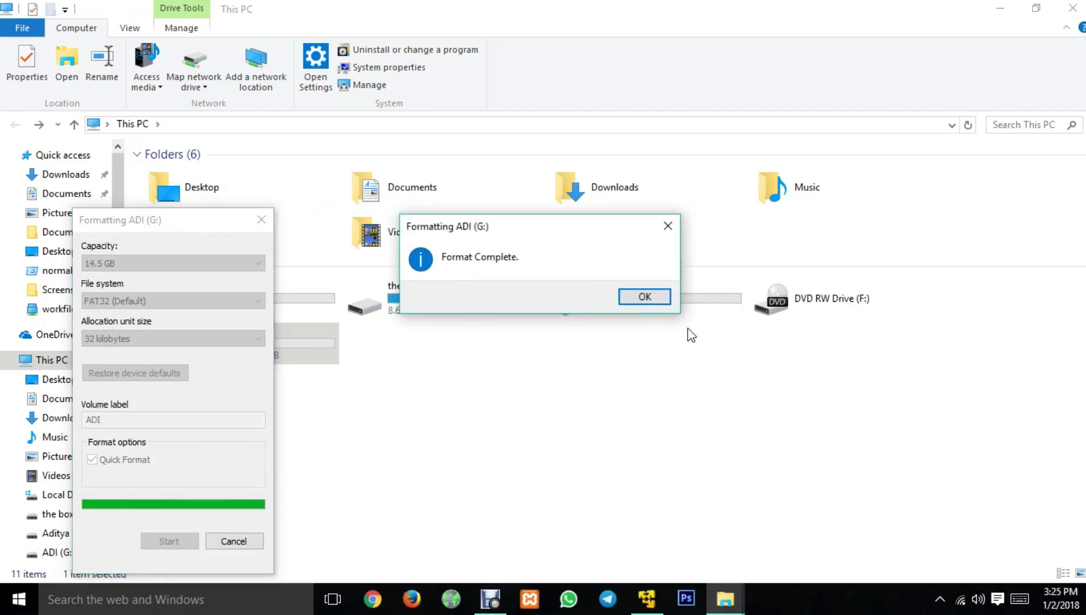
click(652, 298)
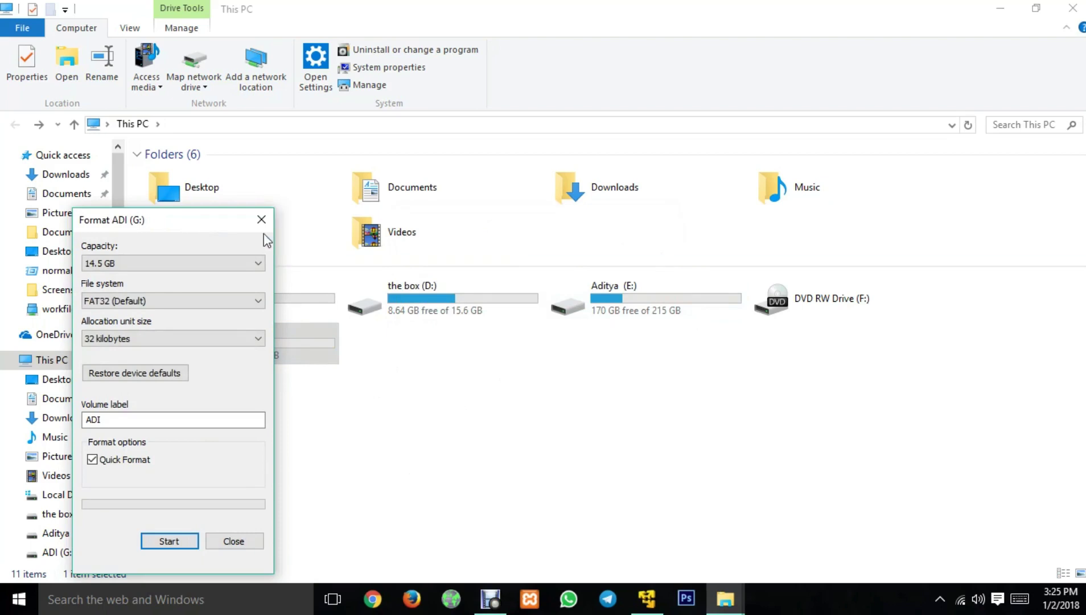
click(261, 219)
double_click(274, 340)
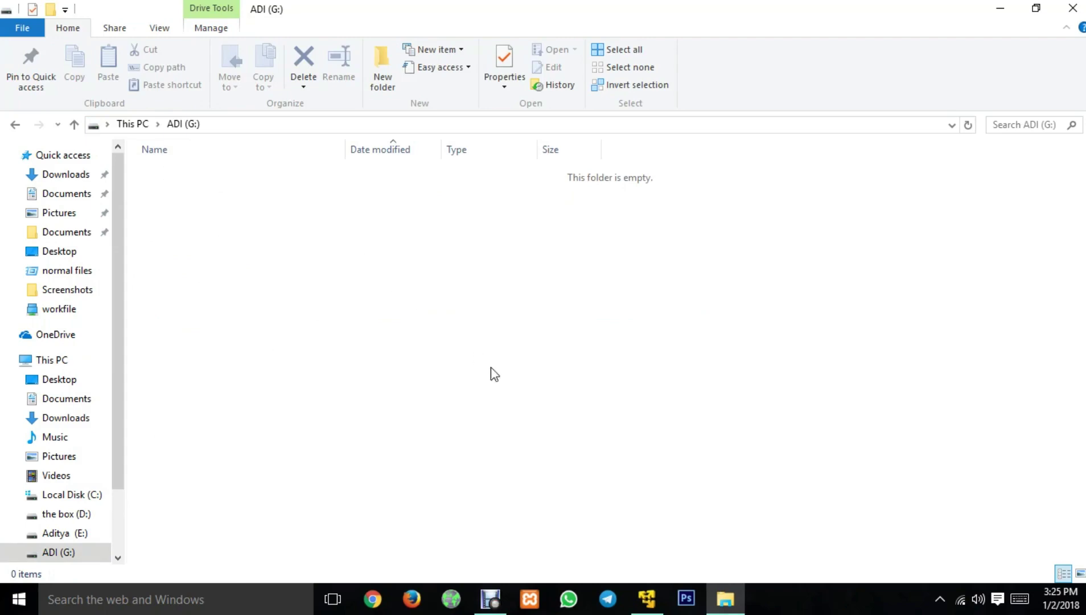
- Switch to the Kali Linux virtual machine and open the ADI drive from the desktop to view its contents
click(638, 599)
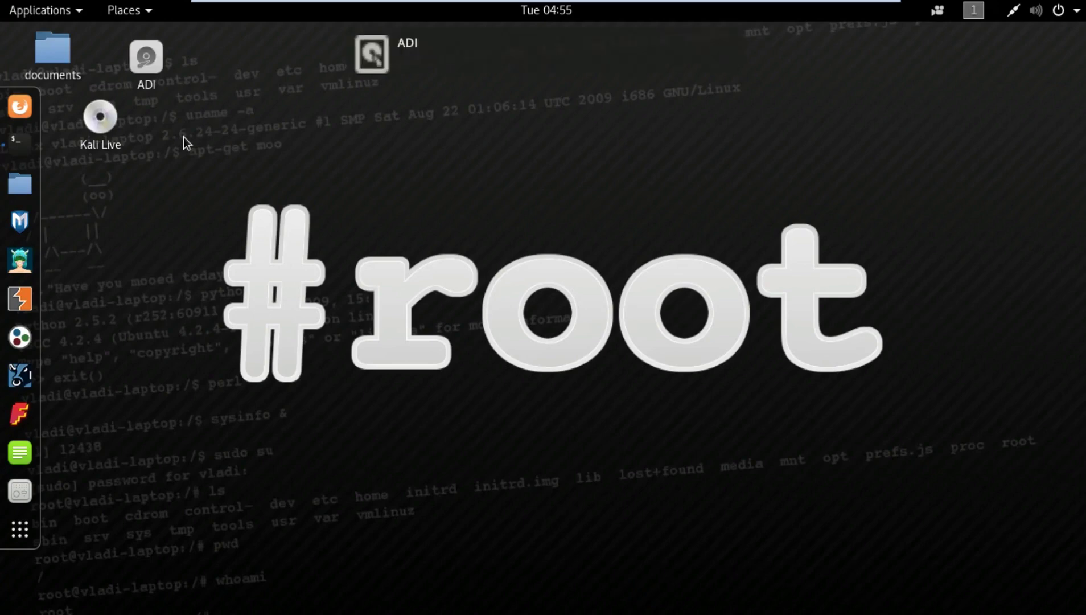
drag(146, 61, 287, 133)
click(389, 139)
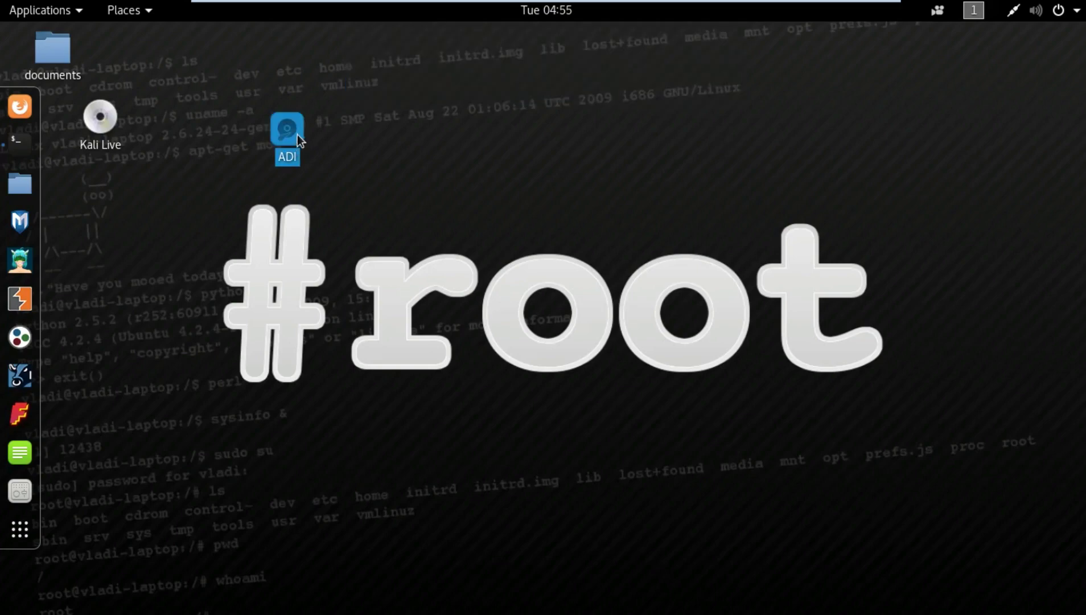
key(Return)
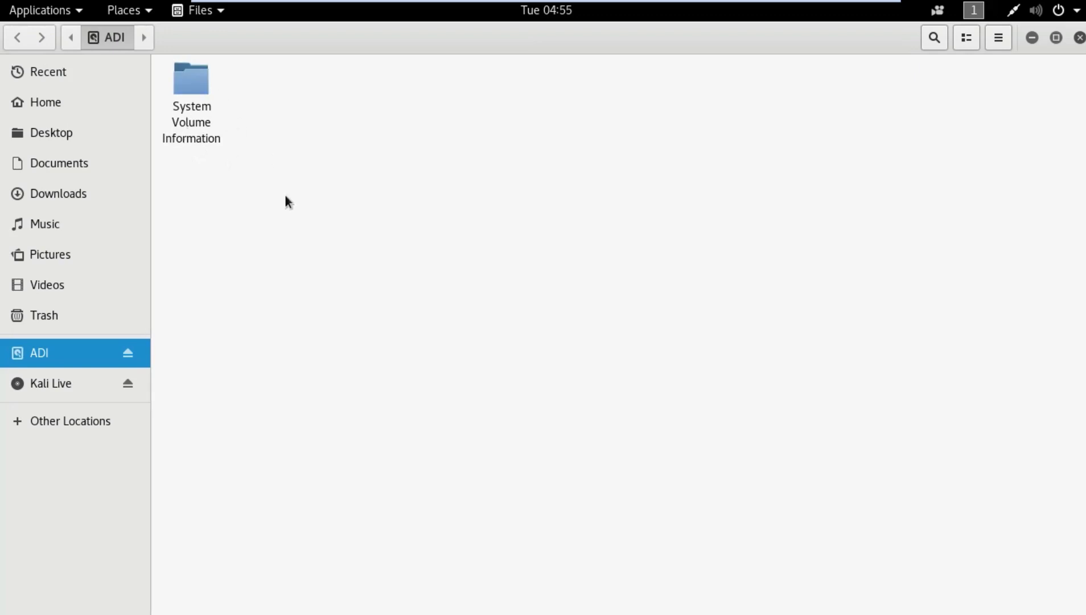
click(1079, 38)
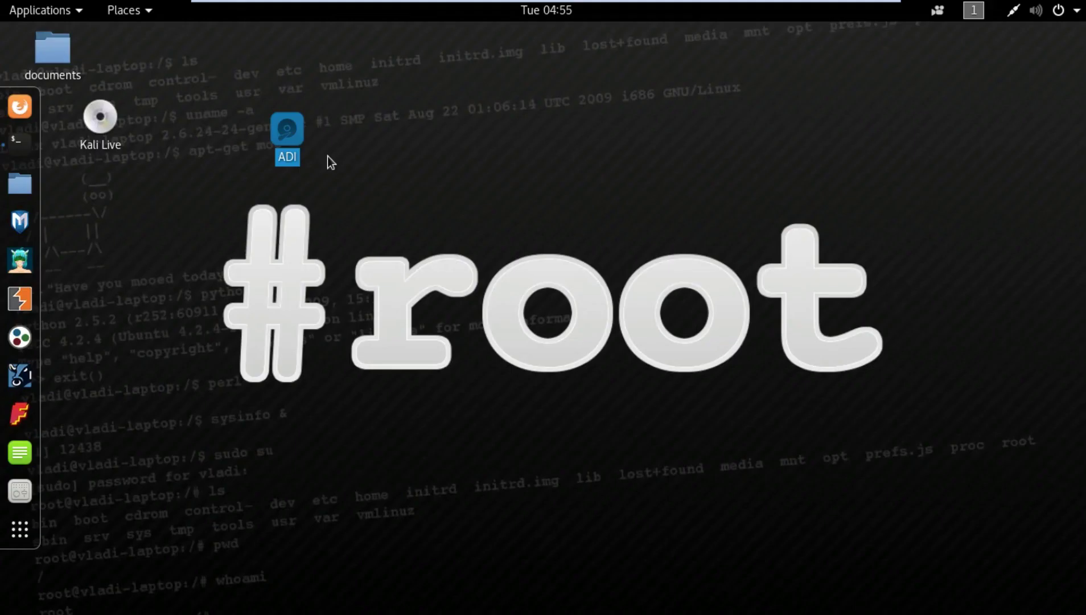
- Examine the ADI drive's properties and contents, and place its desktop icon beside the documents folder
right_click(292, 138)
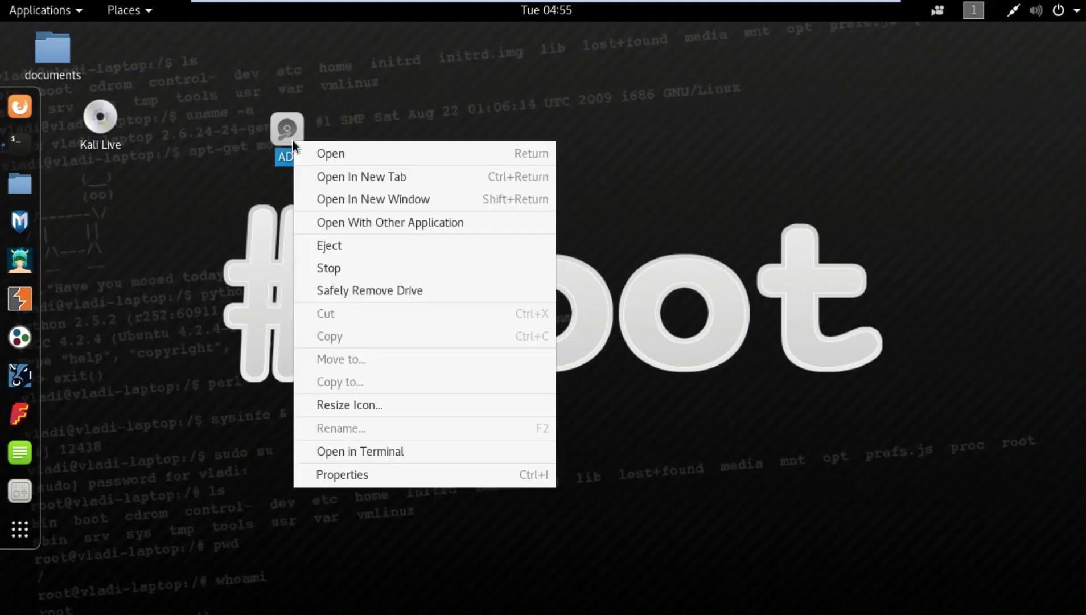
click(333, 476)
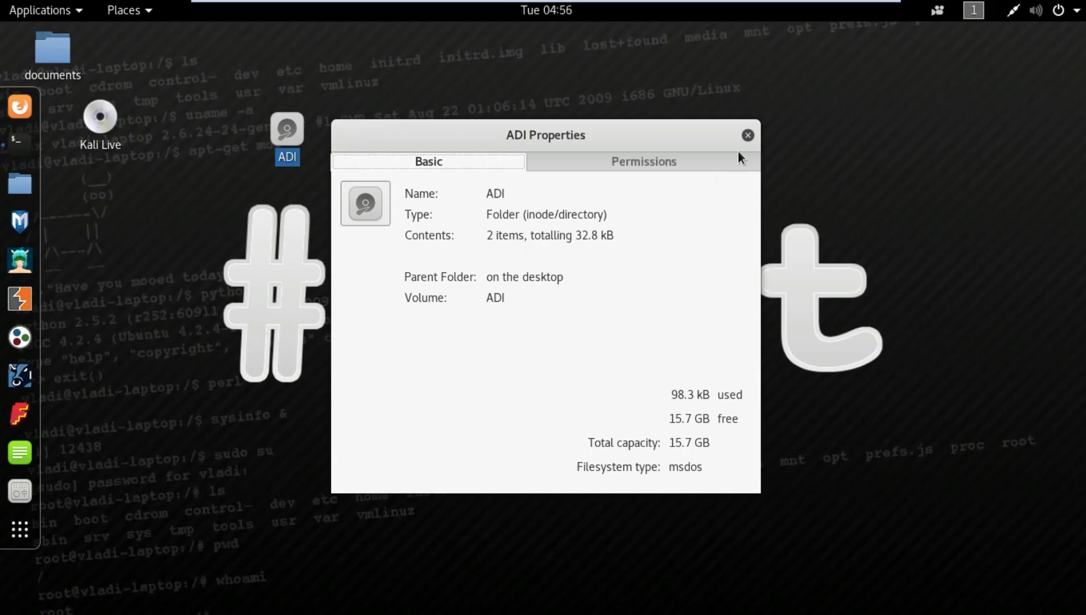
click(747, 135)
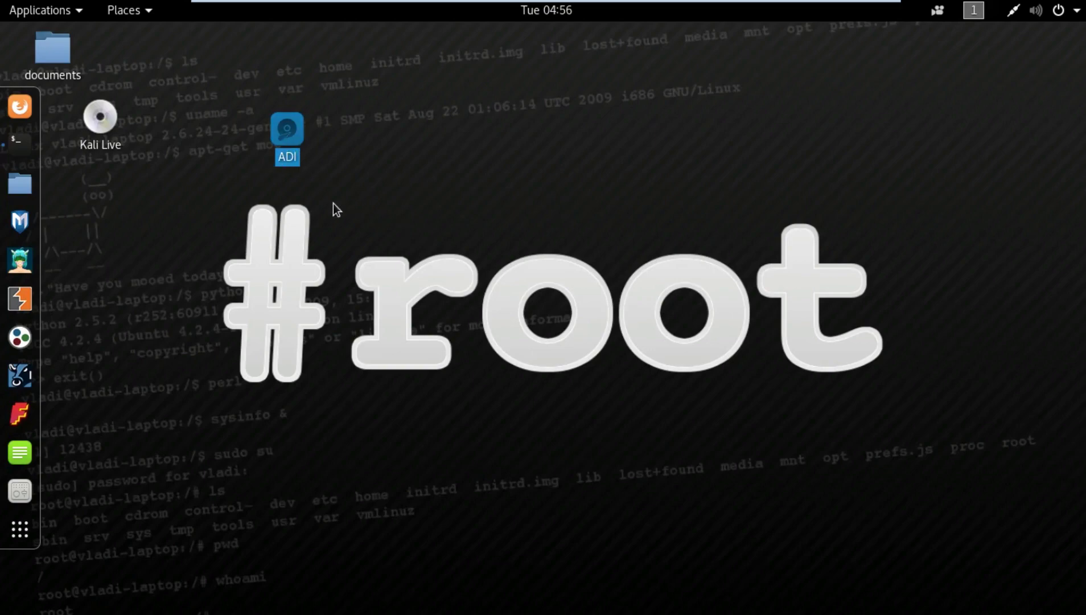
double_click(287, 130)
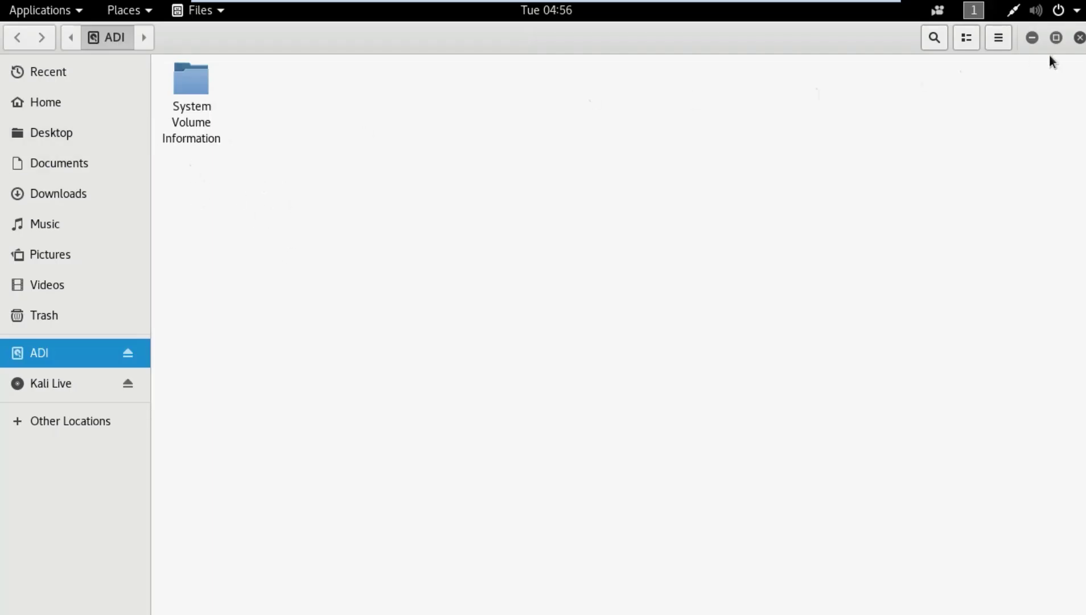
click(1079, 37)
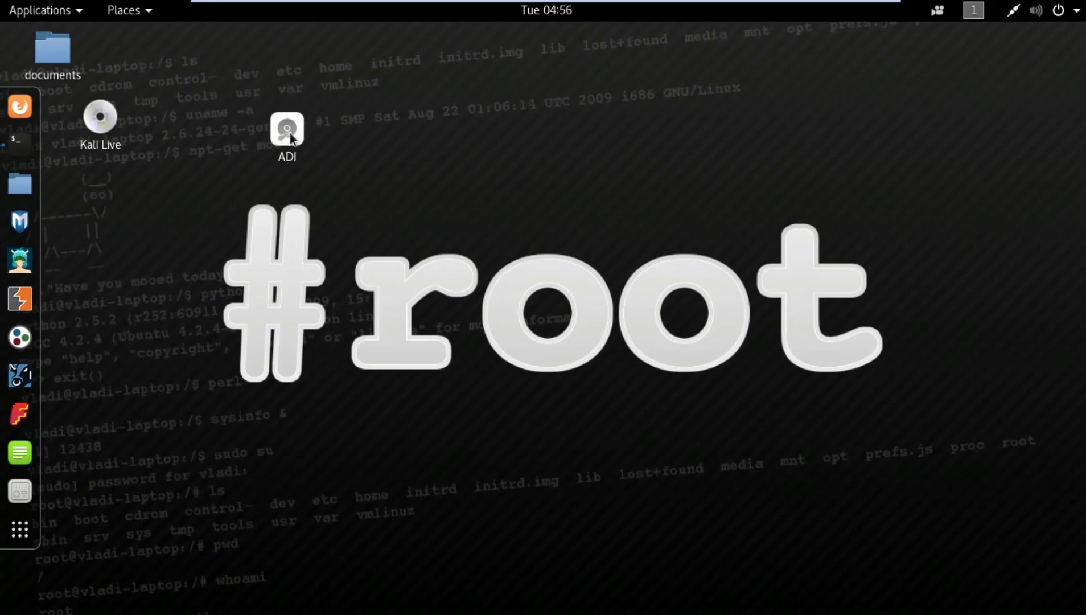
drag(289, 133, 149, 50)
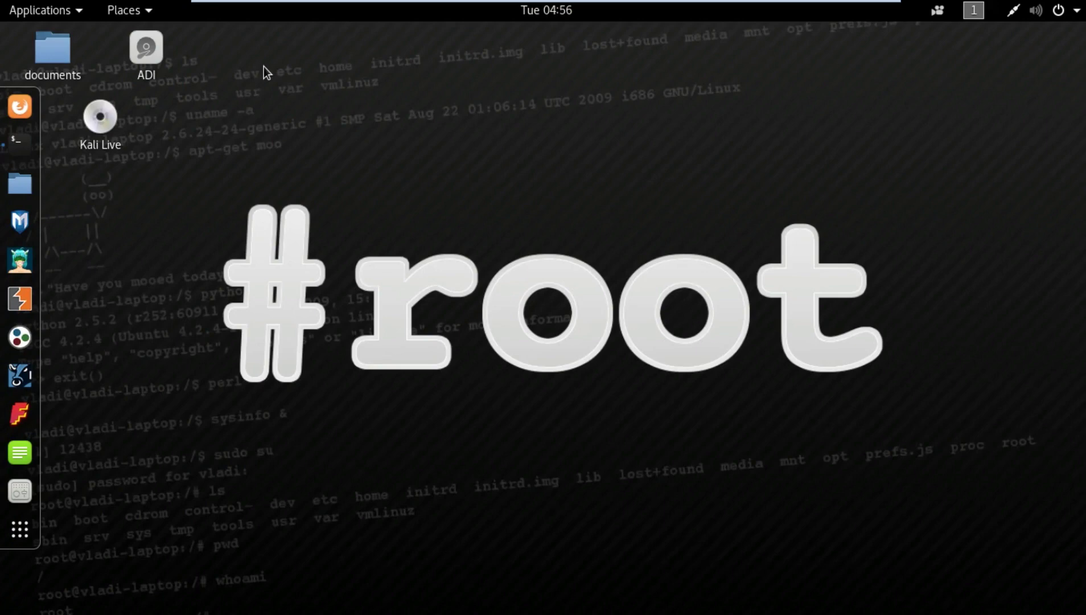
- Open a terminal and list all disks and partitions with fdisk -l
click(23, 144)
drag(399, 98, 362, 98)
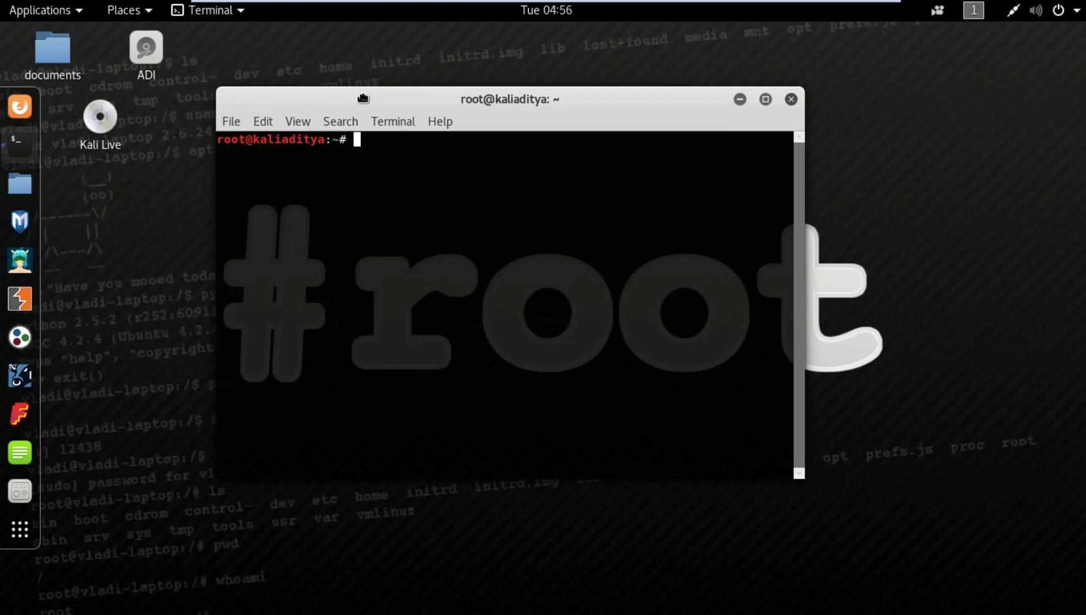
text(fdisk -l)
key(Return)
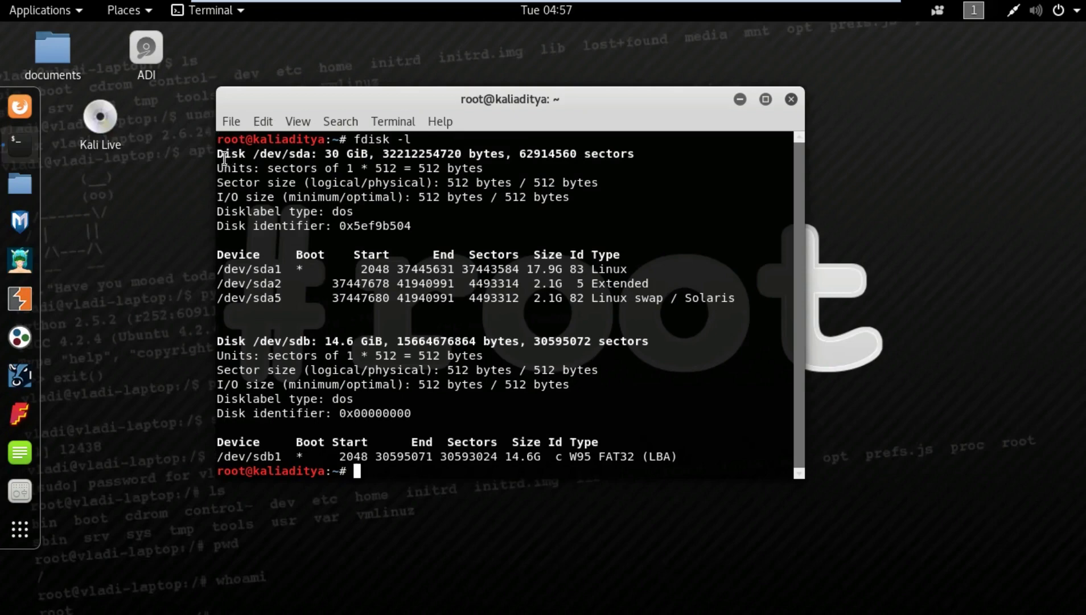
- Copy the USB drive's device path /dev/sdb1 from the disk listing and minimize the terminal
drag(225, 150, 480, 414)
click(572, 395)
drag(217, 439, 610, 445)
click(297, 455)
mouse_move(297, 455)
mouse_down()
mouse_move(316, 456)
mouse_move(306, 456)
mouse_move(311, 443)
mouse_move(308, 452)
mouse_up()
click(438, 418)
drag(218, 460, 289, 459)
right_click(289, 459)
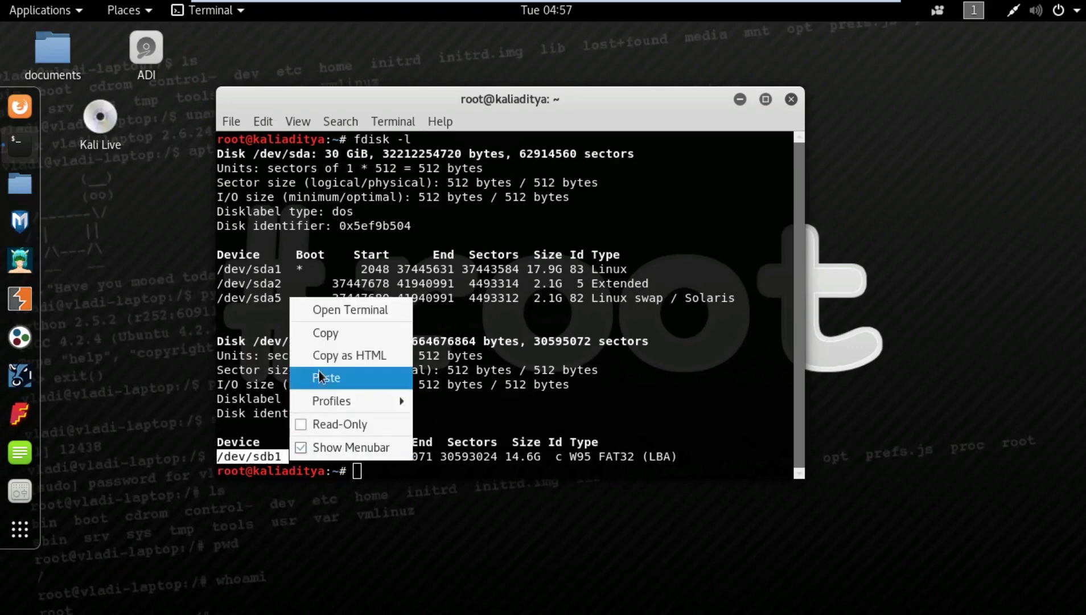
click(325, 335)
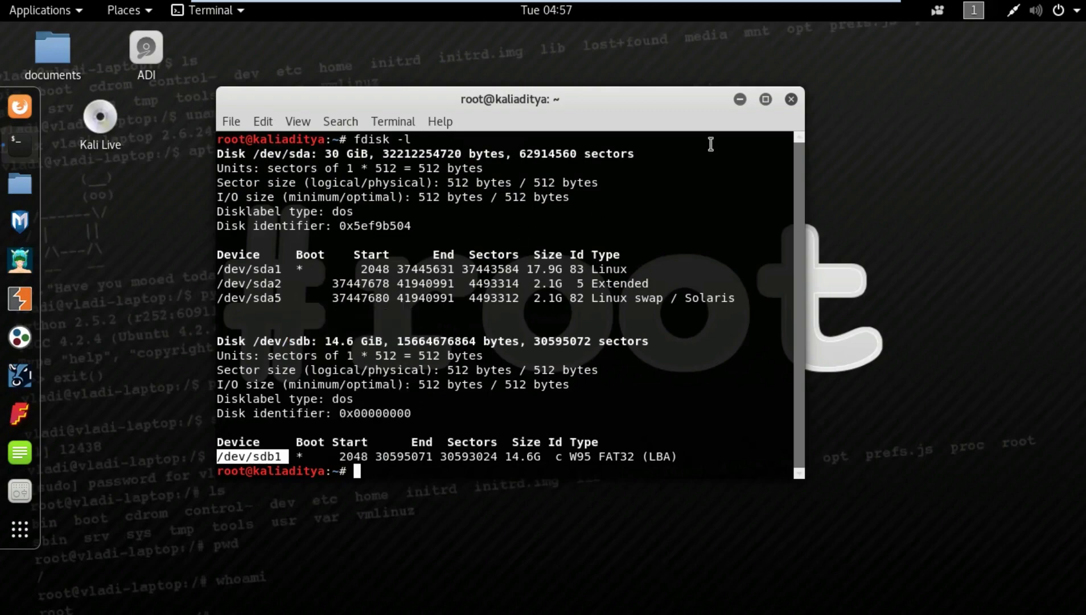
click(738, 100)
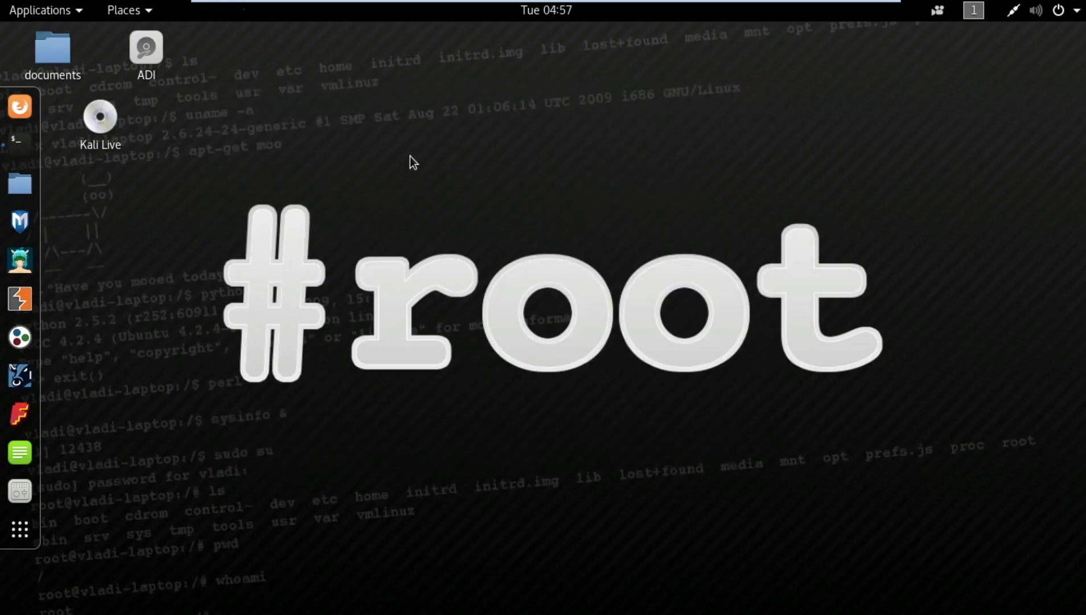
- Launch recoverjpeg from the forensic carving tools, view its usage options, and minimize its terminal
click(80, 13)
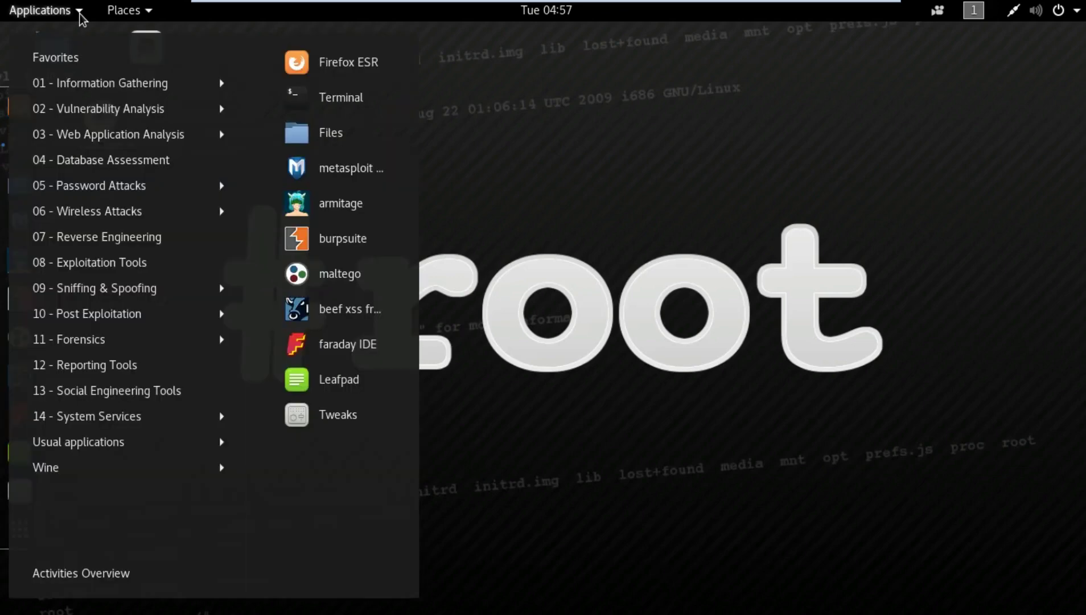
click(91, 341)
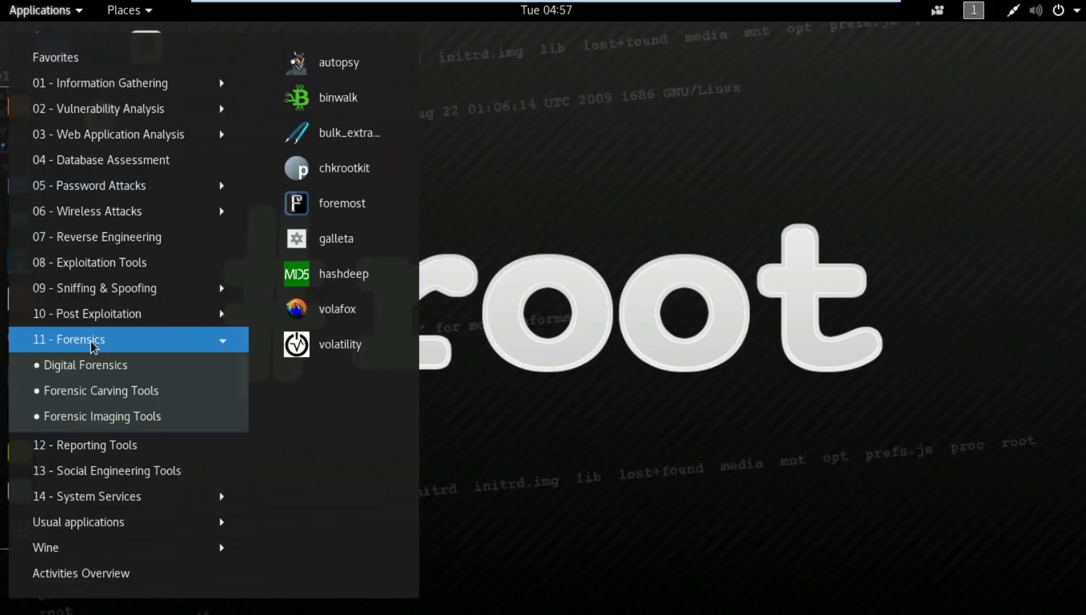
mouse_move(91, 398)
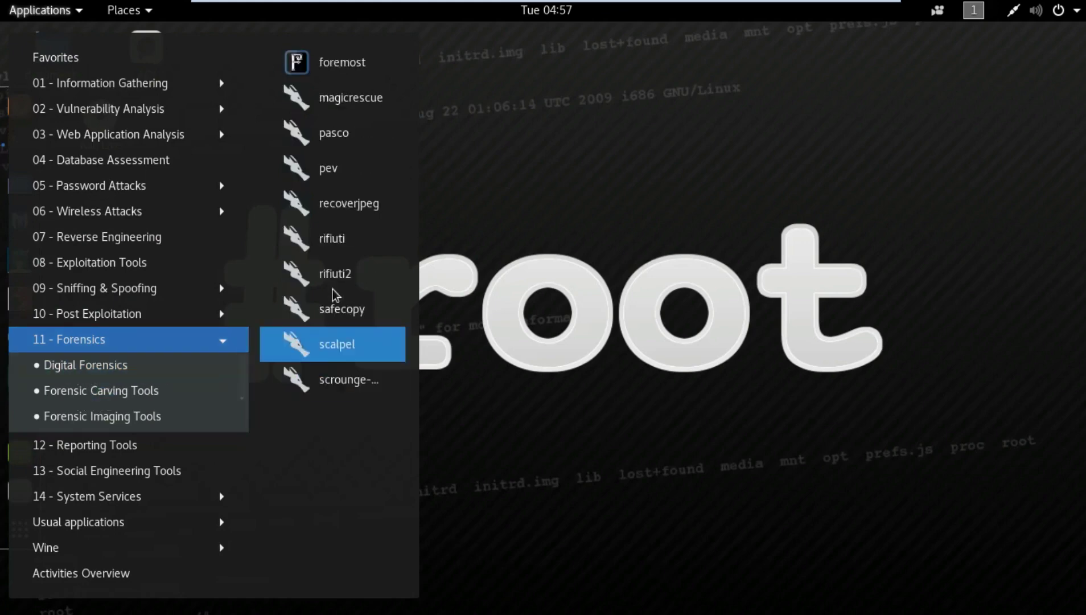
click(338, 205)
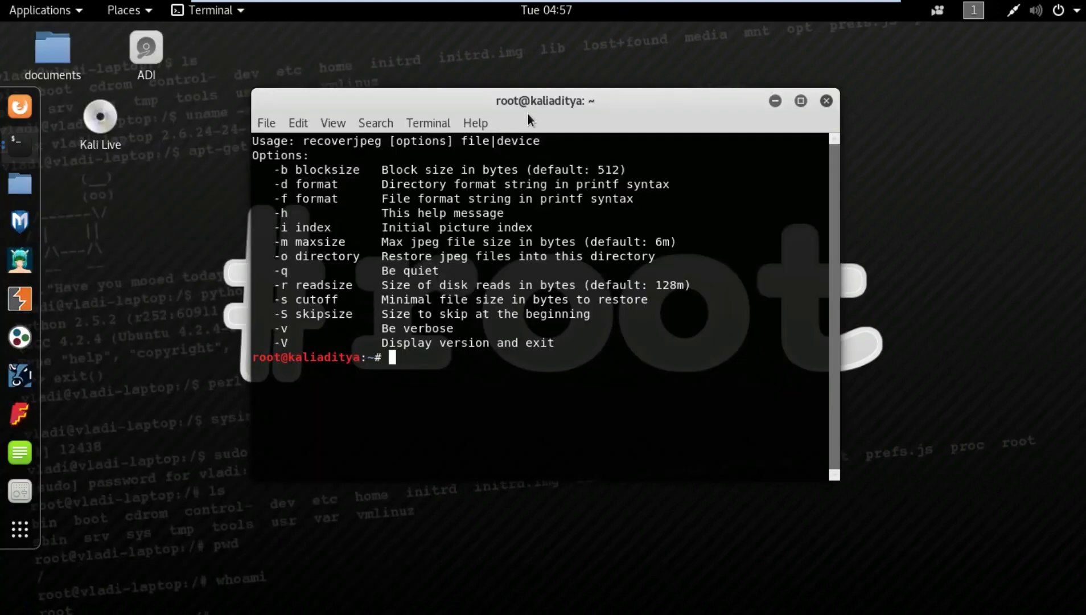
mouse_move(512, 105)
mouse_down()
mouse_move(473, 105)
mouse_move(496, 100)
mouse_up()
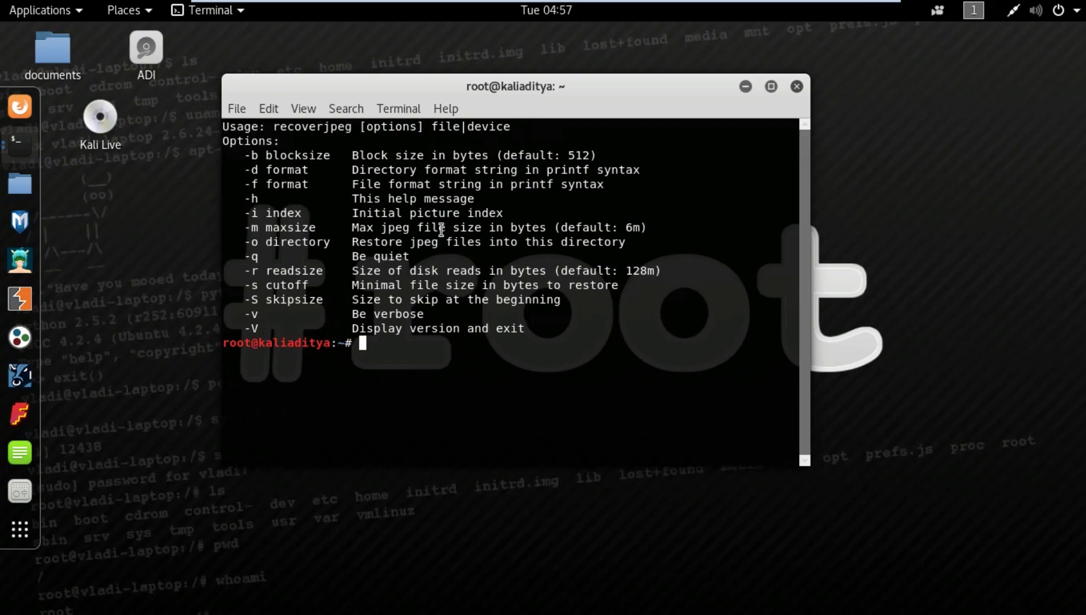
click(746, 87)
- Create a desktop folder named images and move it to the open area away from the dock
right_click(546, 97)
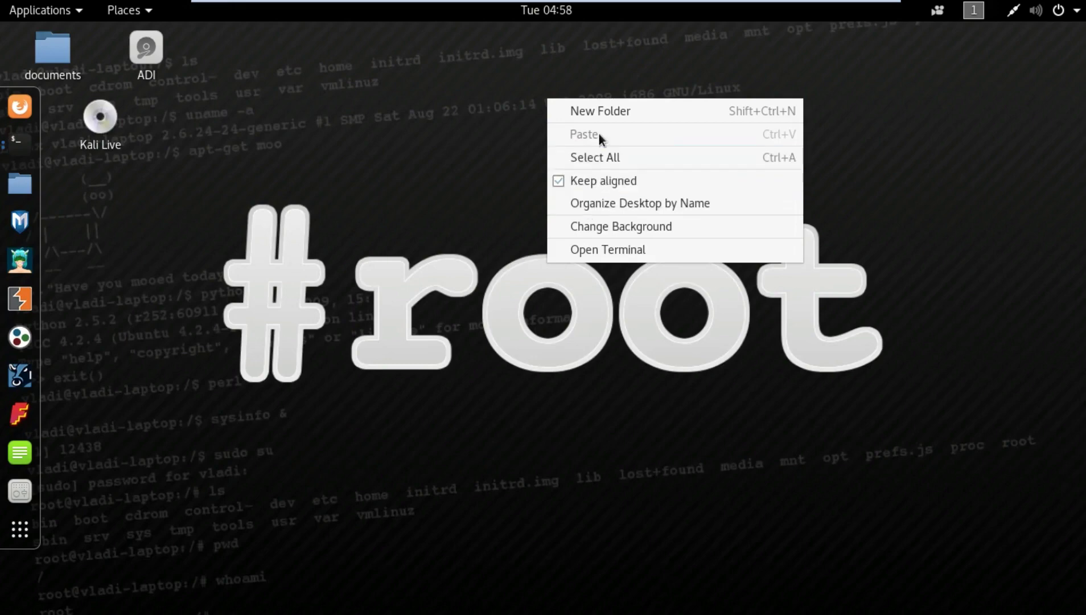
click(604, 111)
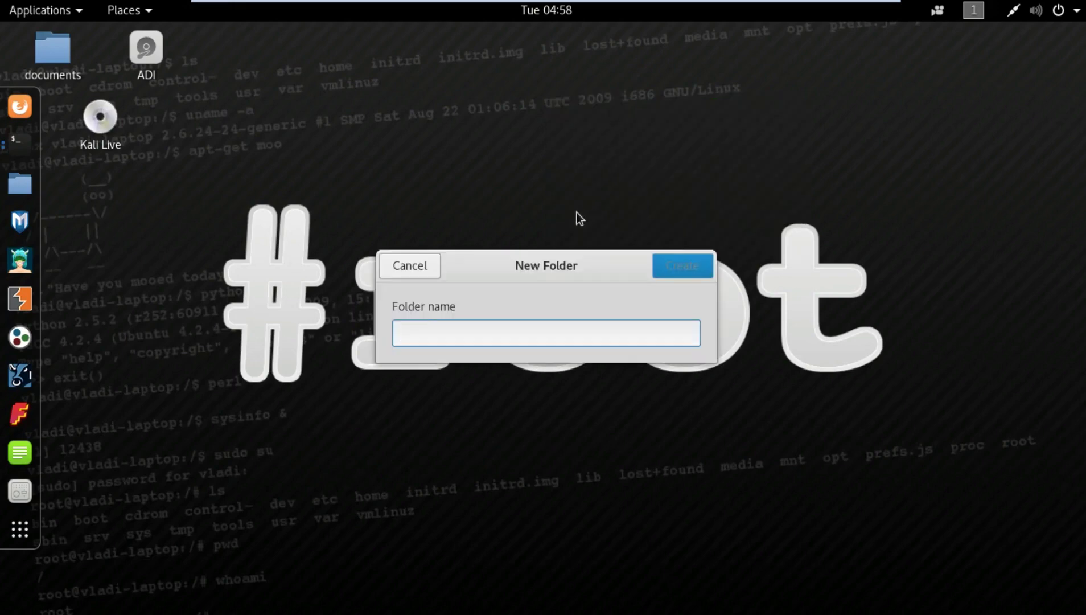
text(i)
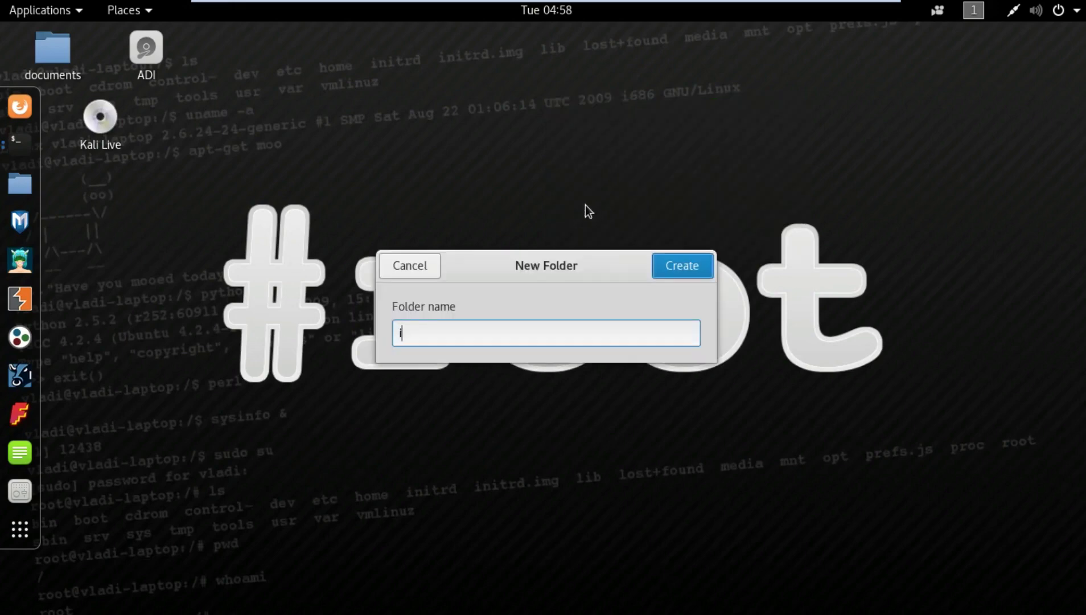
text(maGES)
key(BackSpace)
key(BackSpace)
key(BackSpace)
text(ges)
click(683, 267)
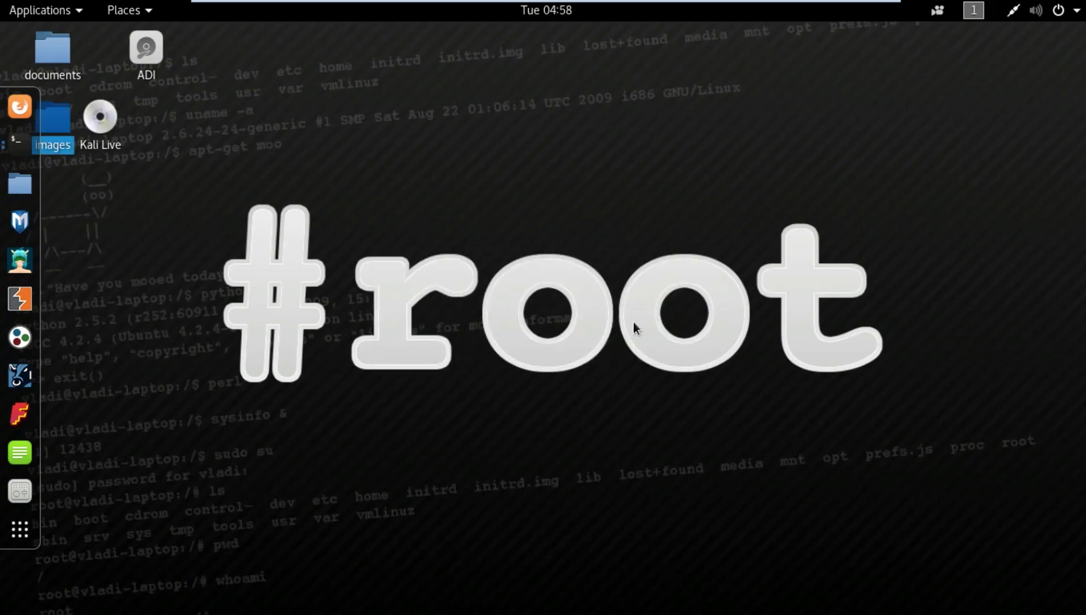
drag(67, 134, 257, 166)
click(237, 184)
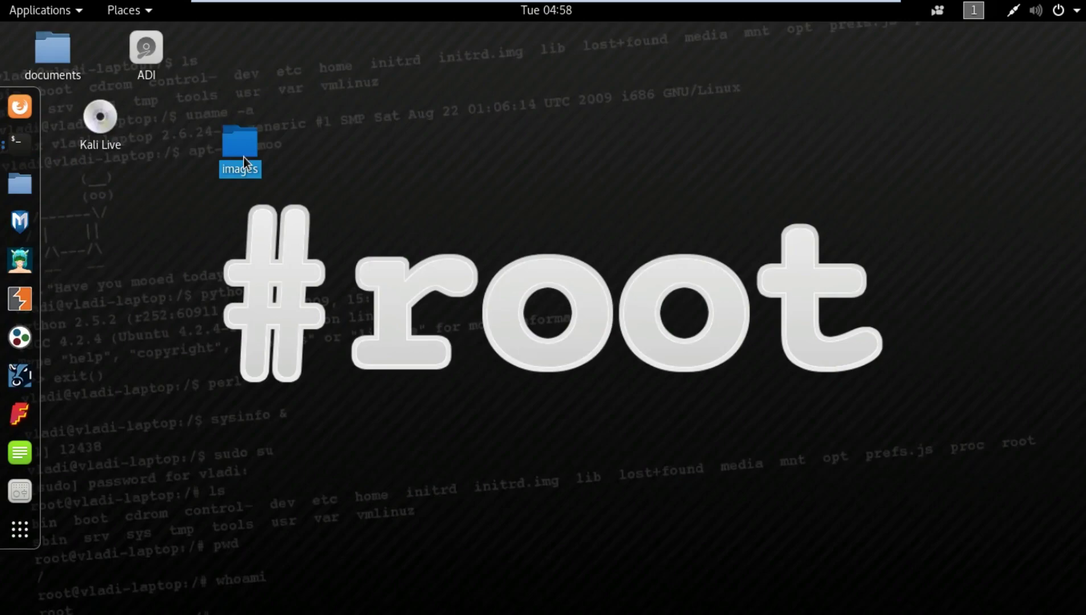
- Check the contents of the images folder, close it, and close both the recoverjpeg and fdisk terminals
key(Return)
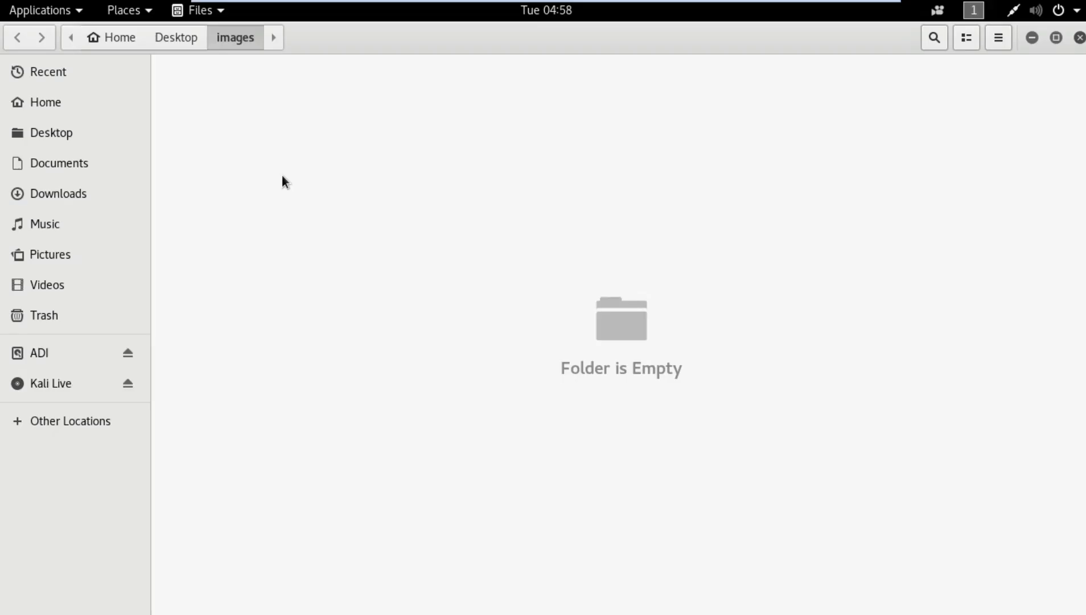
click(1079, 38)
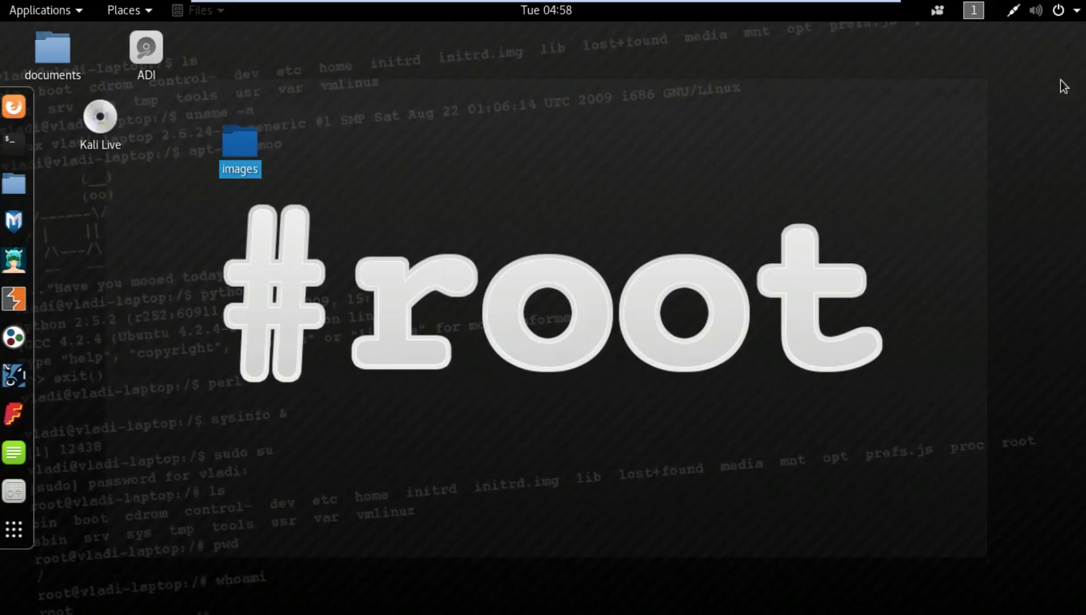
click(14, 144)
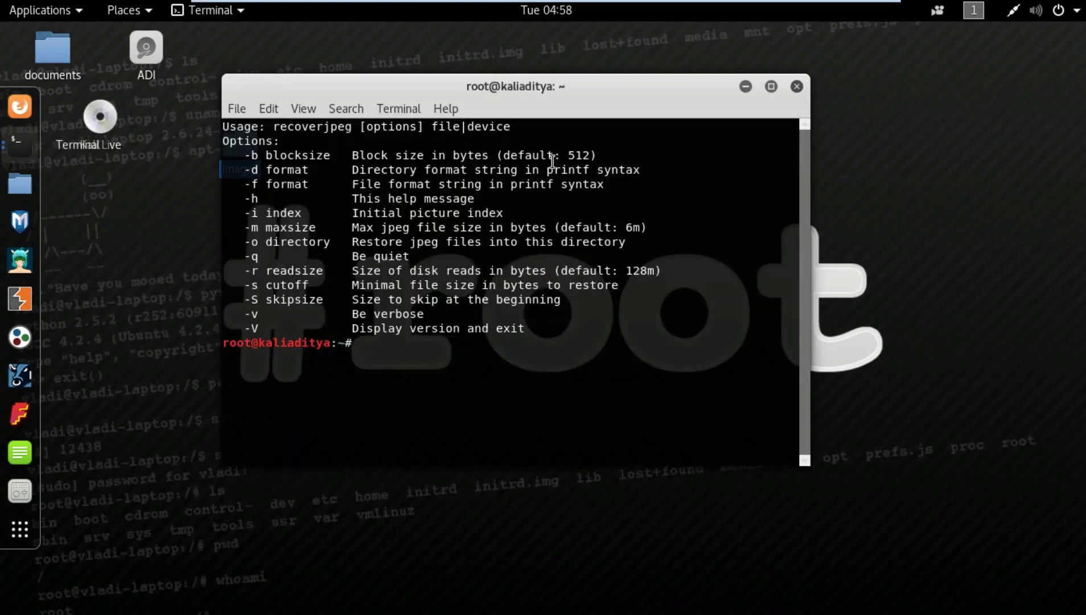
click(796, 87)
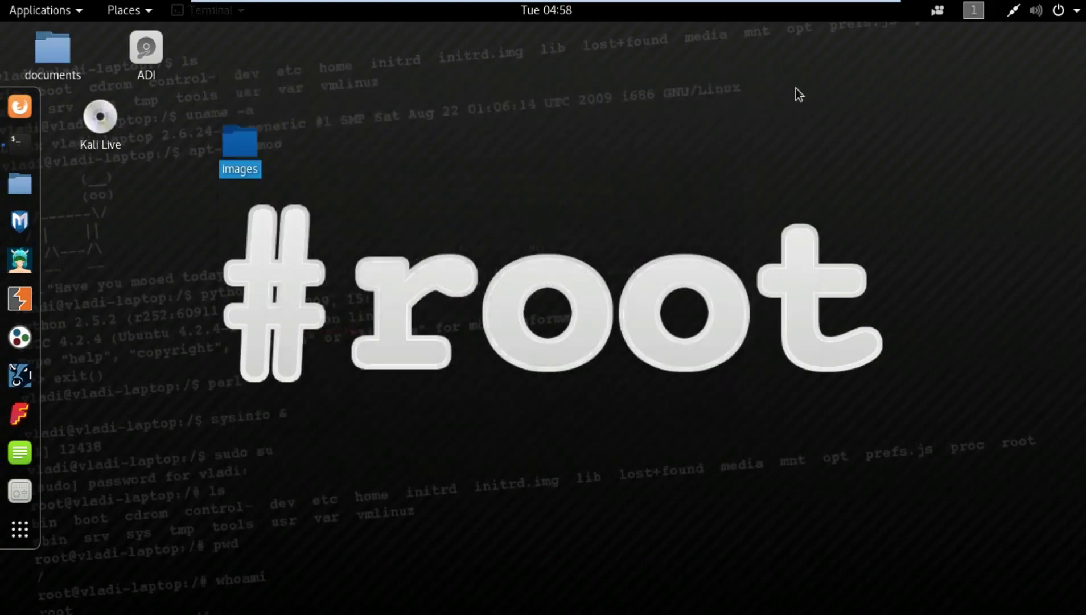
click(7, 143)
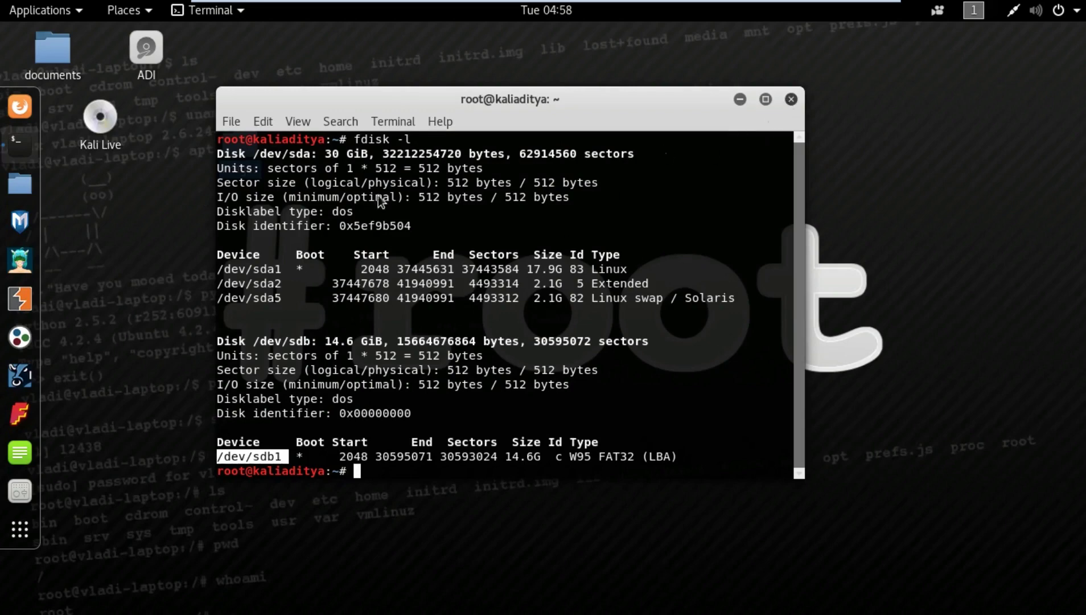
click(791, 99)
- Open a new terminal and place its window beside the desktop images folder
click(16, 149)
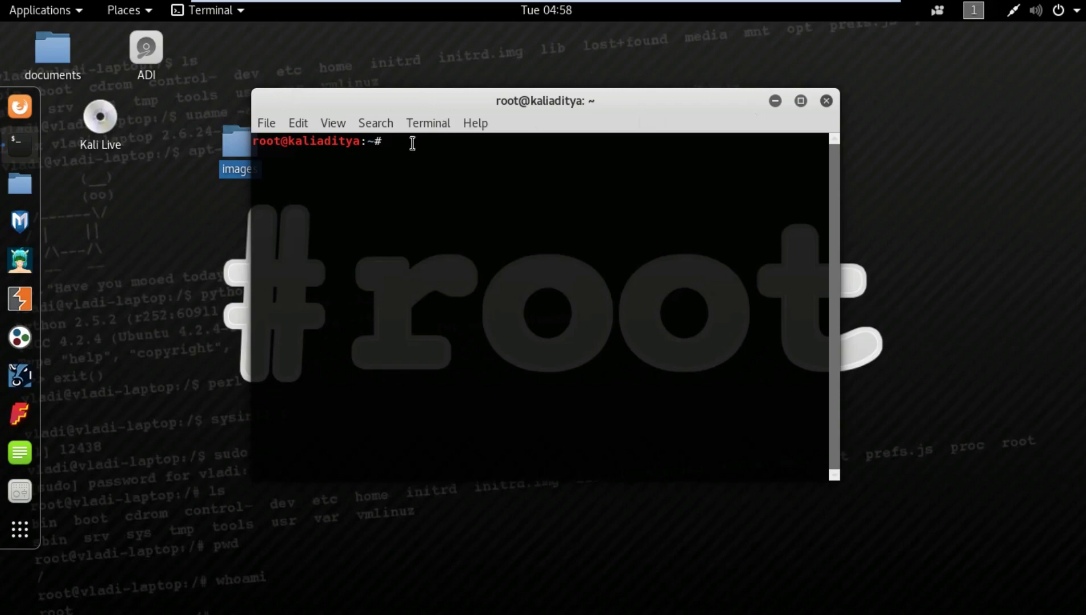
drag(501, 101, 550, 110)
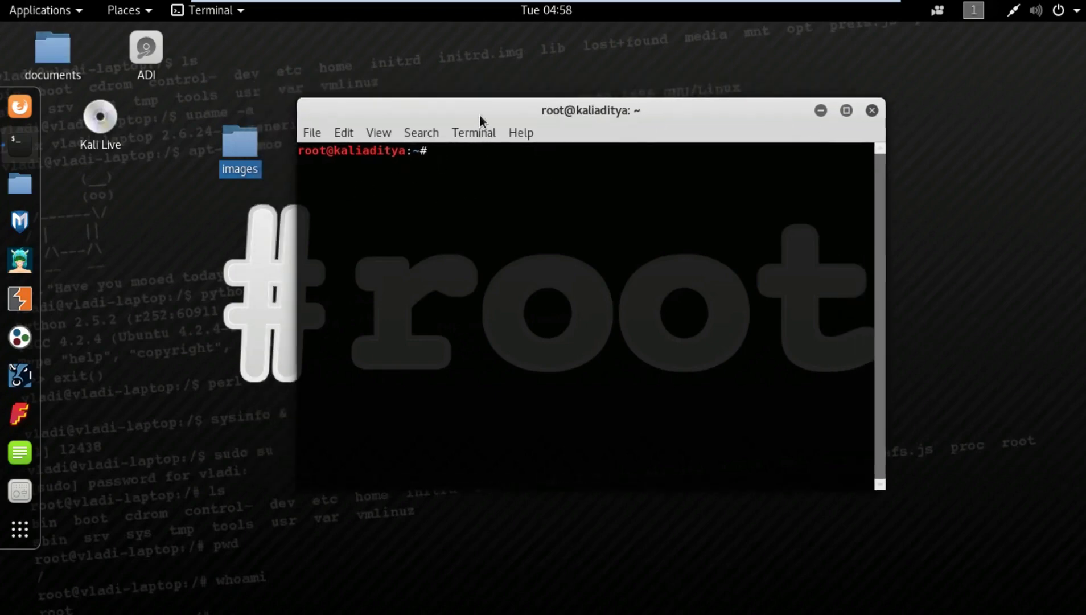
drag(479, 115, 446, 116)
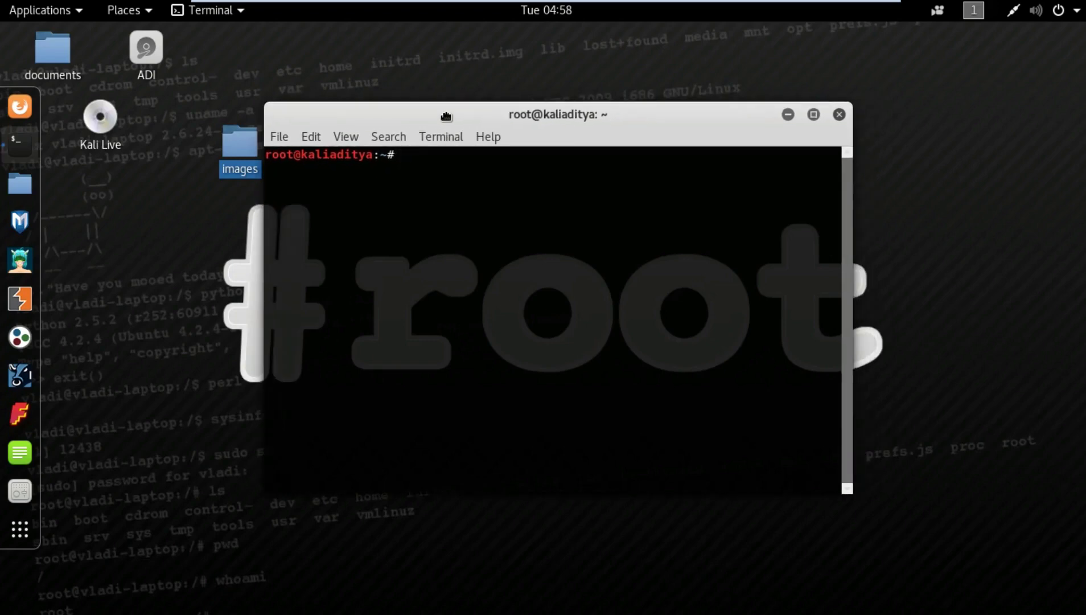
- Run recoverjpeg /dev/sdb1 -o /root/Desktop/images to recover the drive's JPEG files into the images folder
text(recoverjpeg)
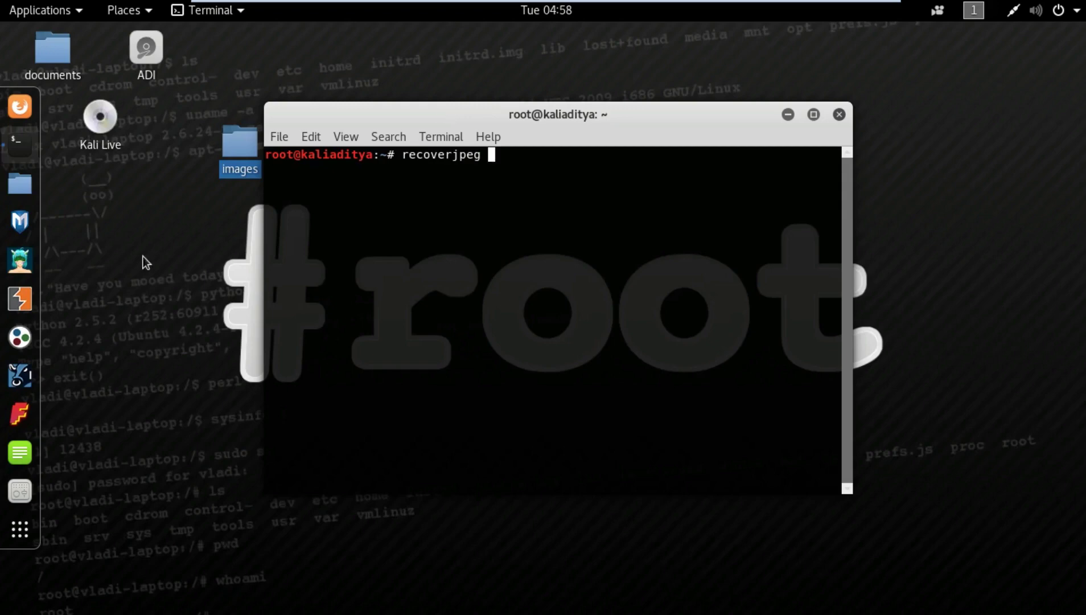
right_click(434, 200)
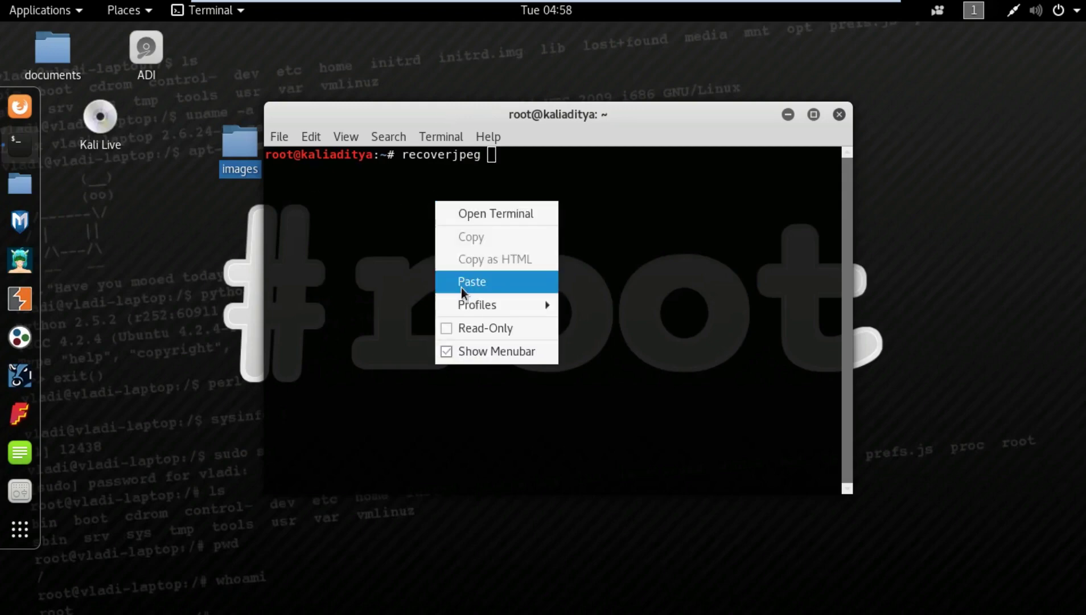
click(460, 288)
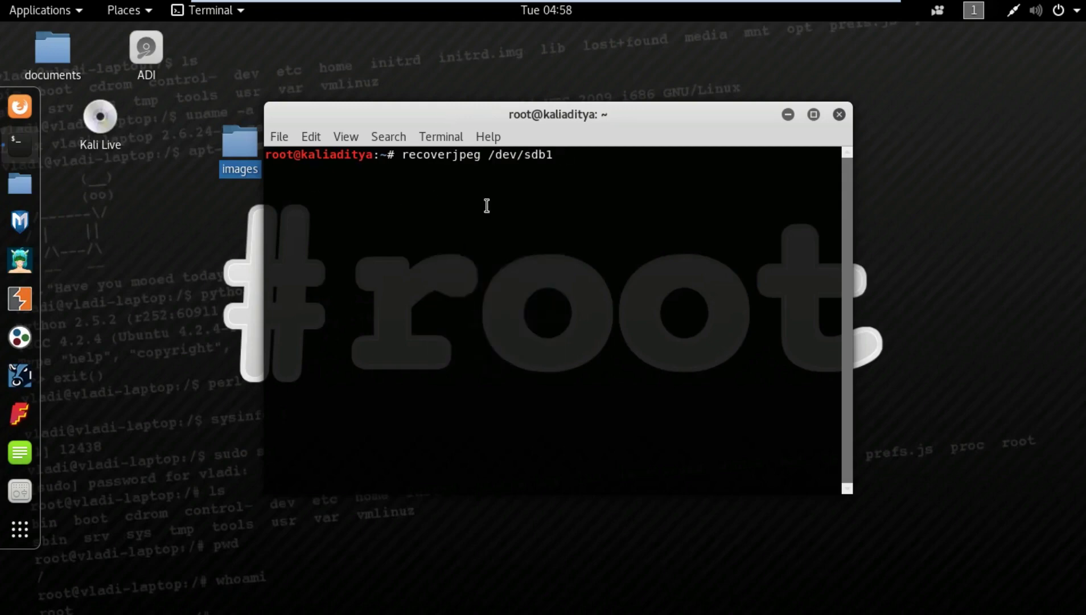
text(-o)
key(BackSpace)
text(o)
key(BackSpace)
text(o /root/Desktop)
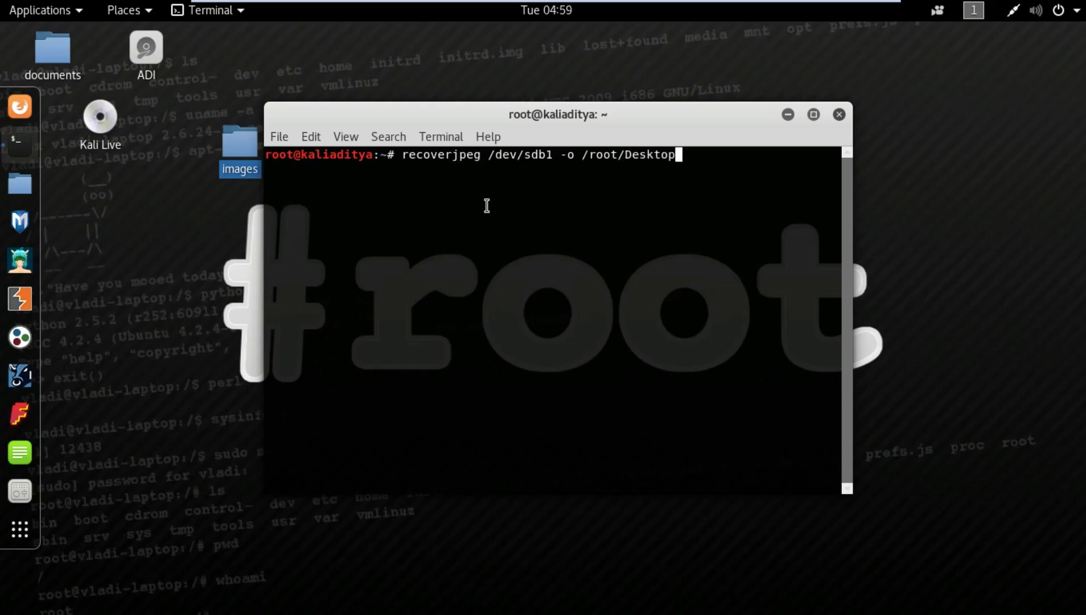
text(/images)
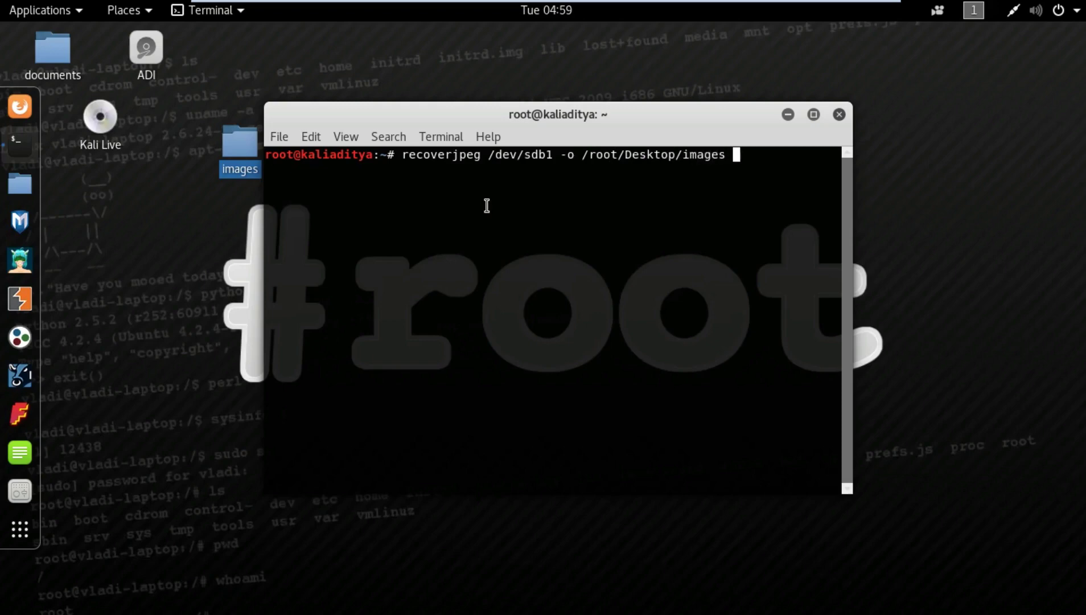
key(Return)
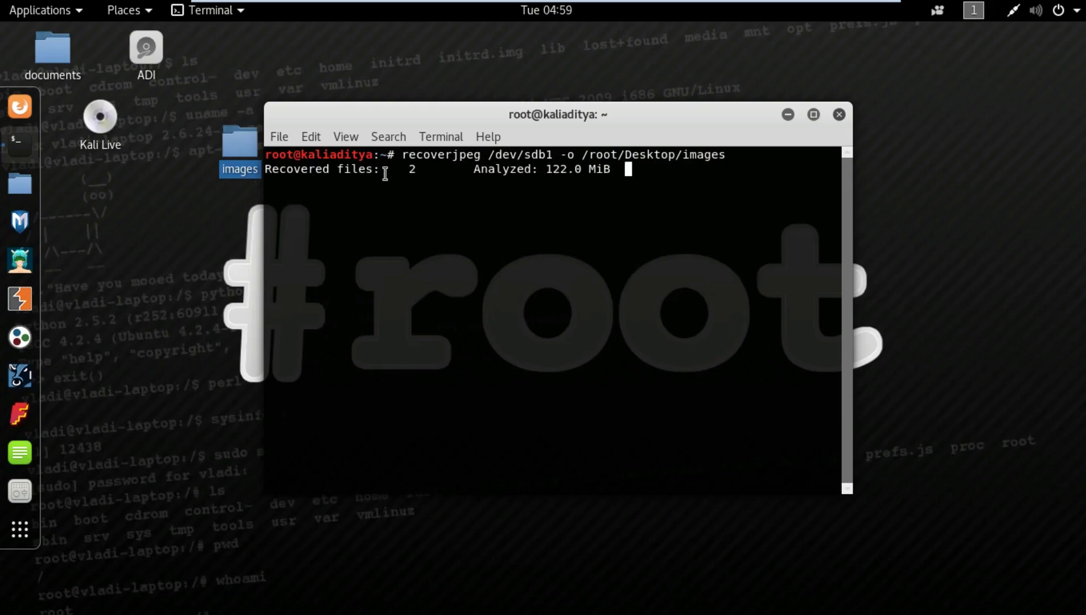
- Check the recovered-file count and the analyzed size of the running recoverjpeg scan
drag(415, 169, 301, 170)
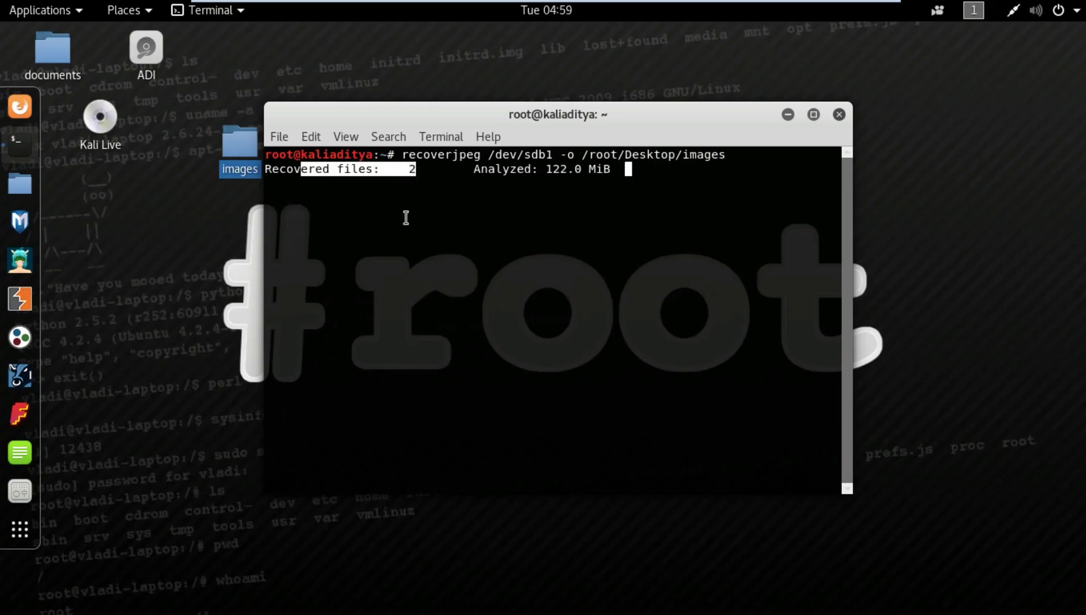
click(405, 218)
drag(458, 172, 635, 183)
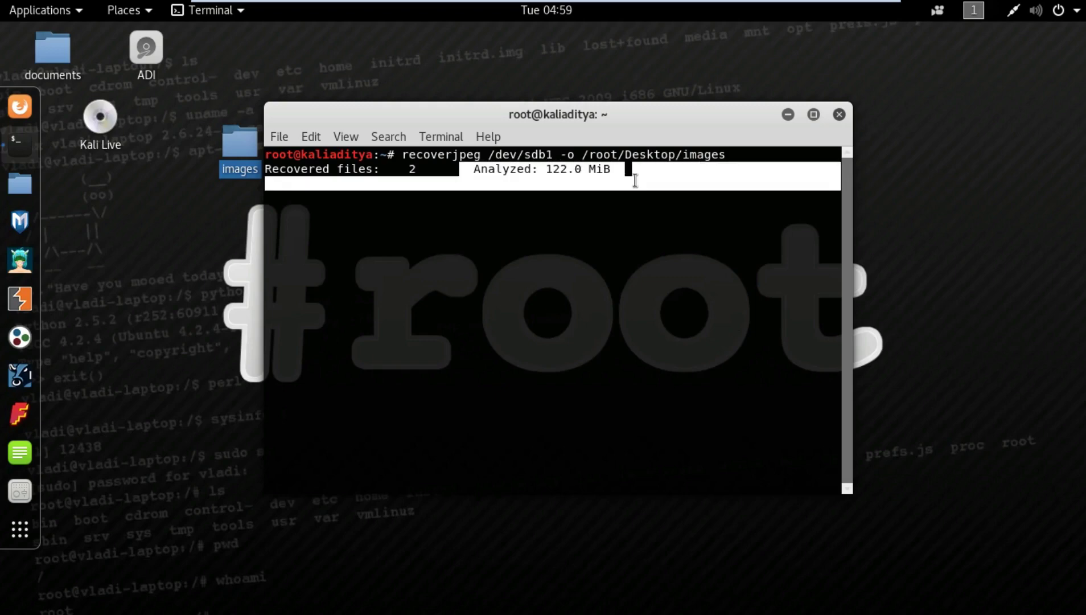
click(634, 209)
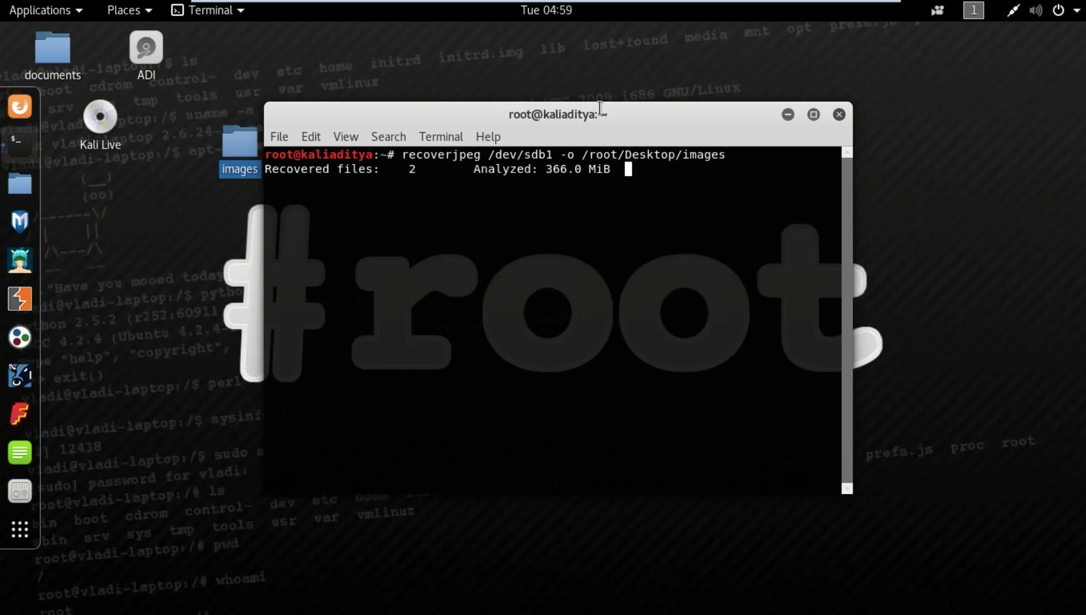
- Minimize the terminal, look at the files recovered so far in the images folder, and minimize the folder window
click(787, 114)
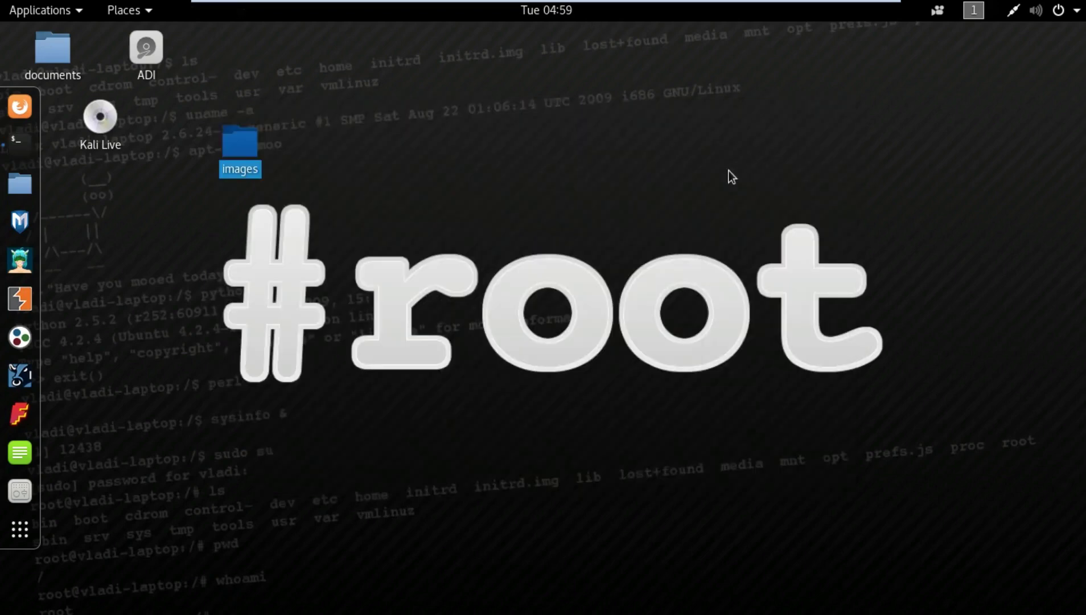
double_click(243, 168)
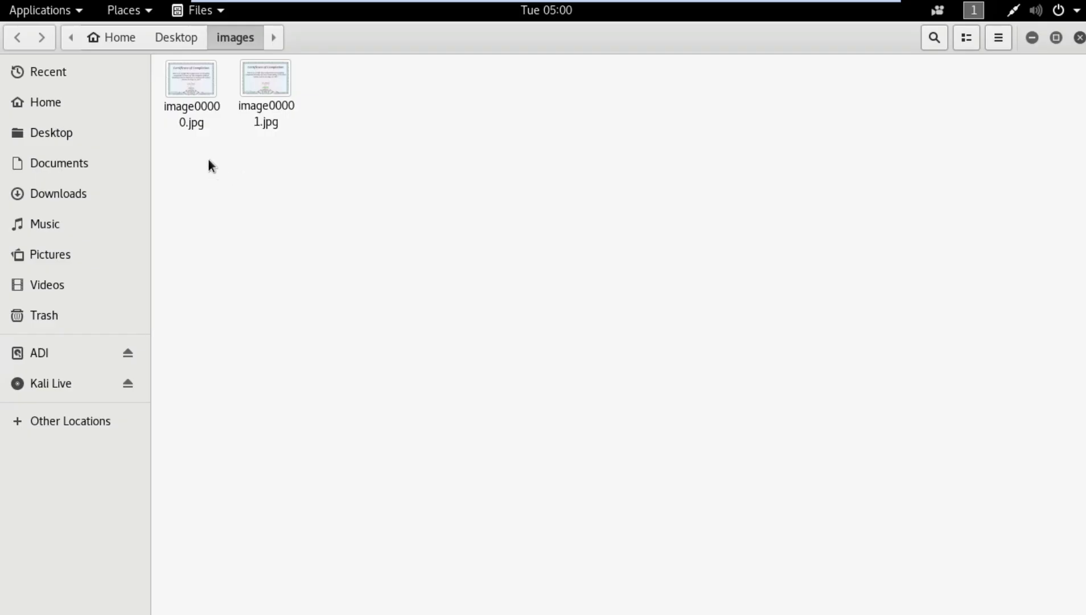
drag(182, 139, 288, 112)
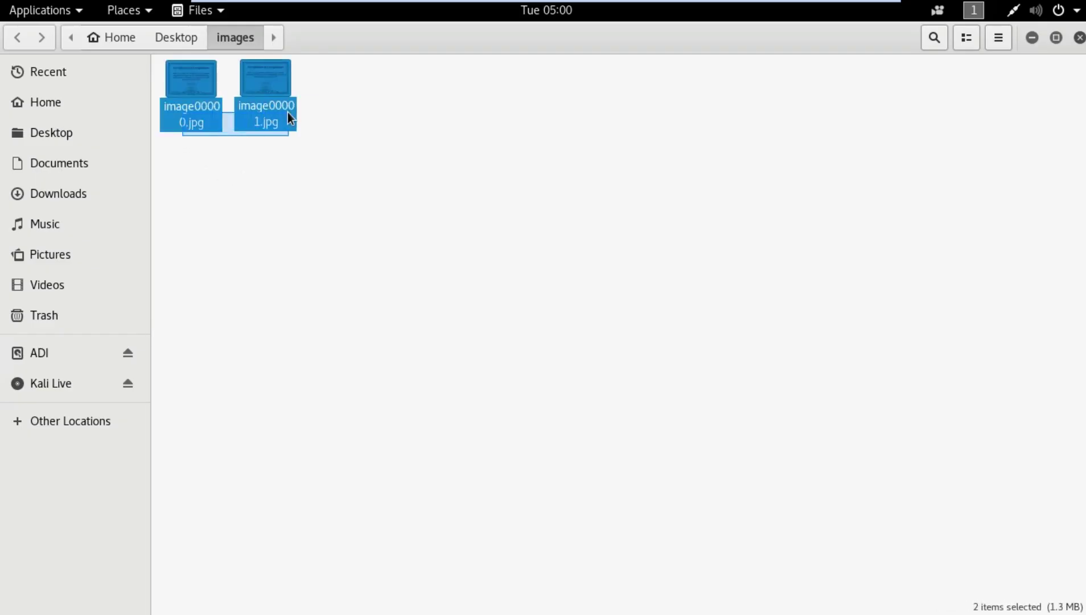
click(272, 145)
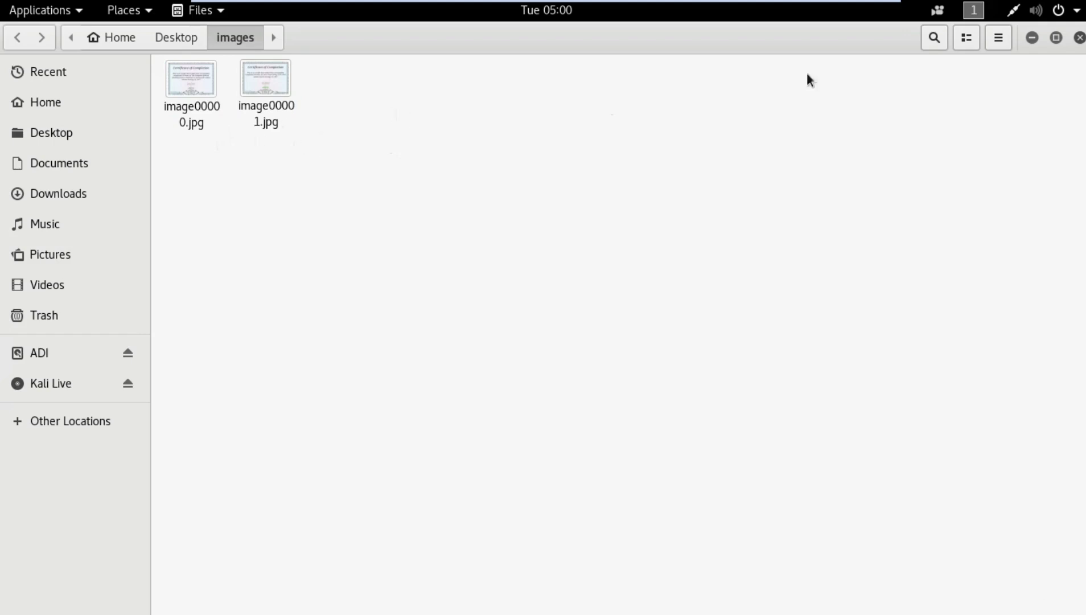
click(1028, 38)
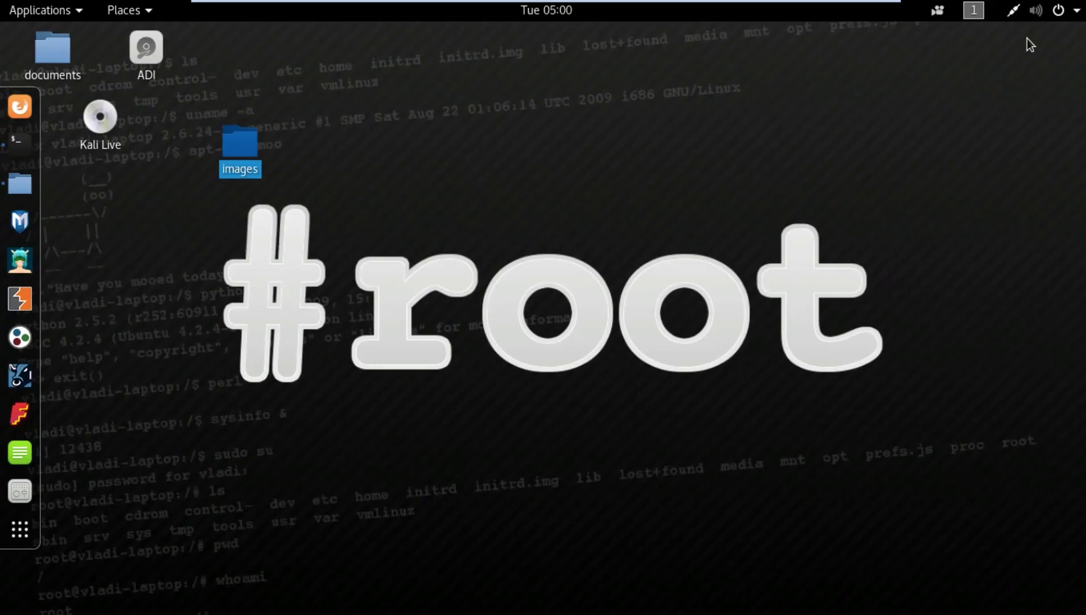
- Stop the running recoverjpeg scan, check its recovered-file count and analyzed size, and minimize the terminal
click(20, 149)
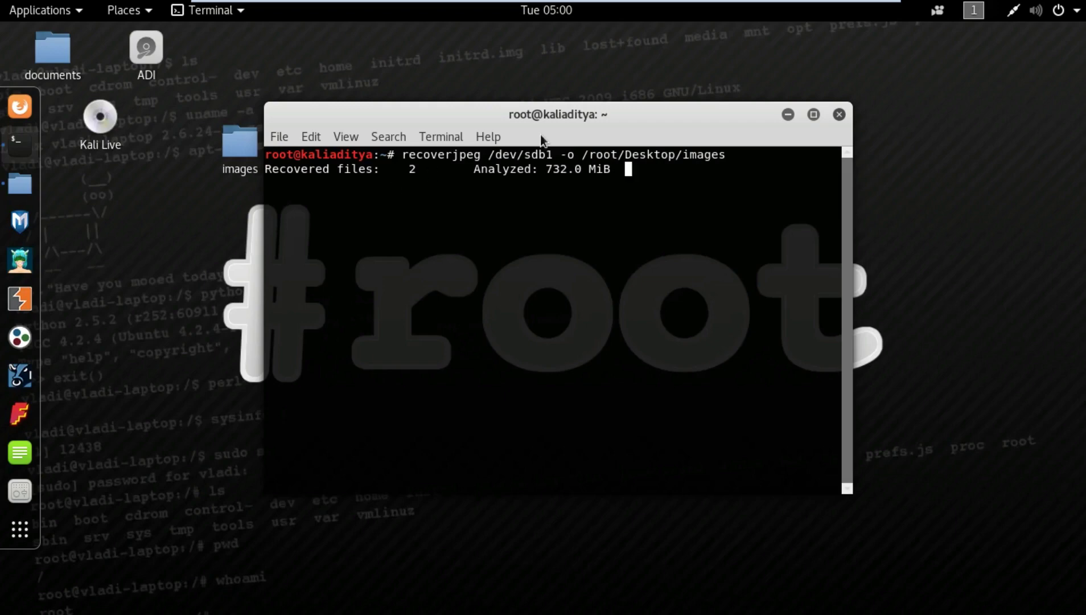
key(ctrl+c)
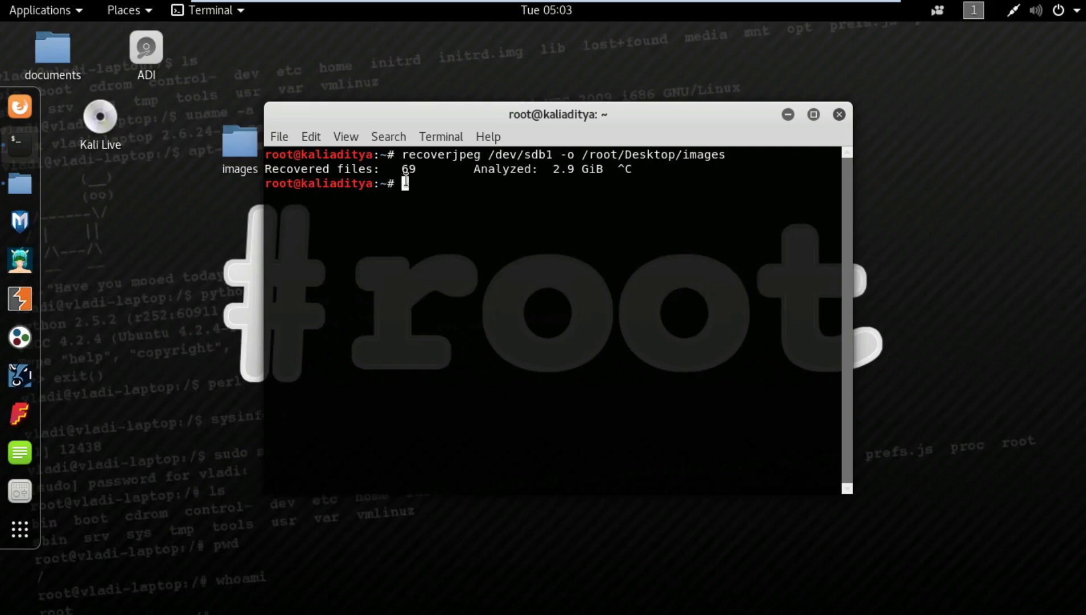
drag(430, 169, 397, 169)
drag(468, 169, 615, 196)
click(615, 195)
click(790, 113)
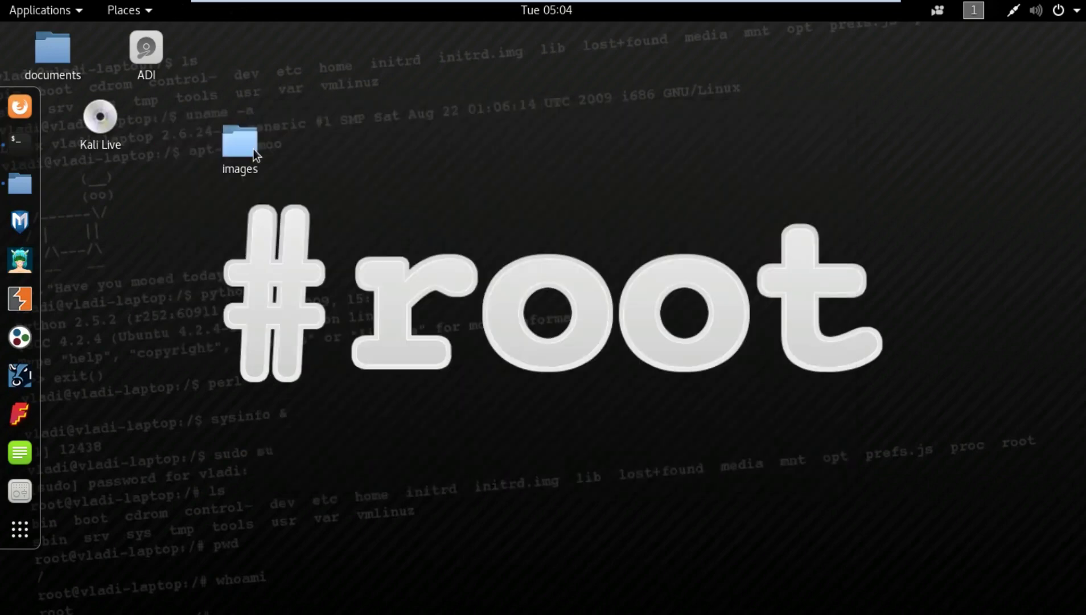
- Examine the recovered JPEG thumbnails in the images folder and minimize its window
click(252, 148)
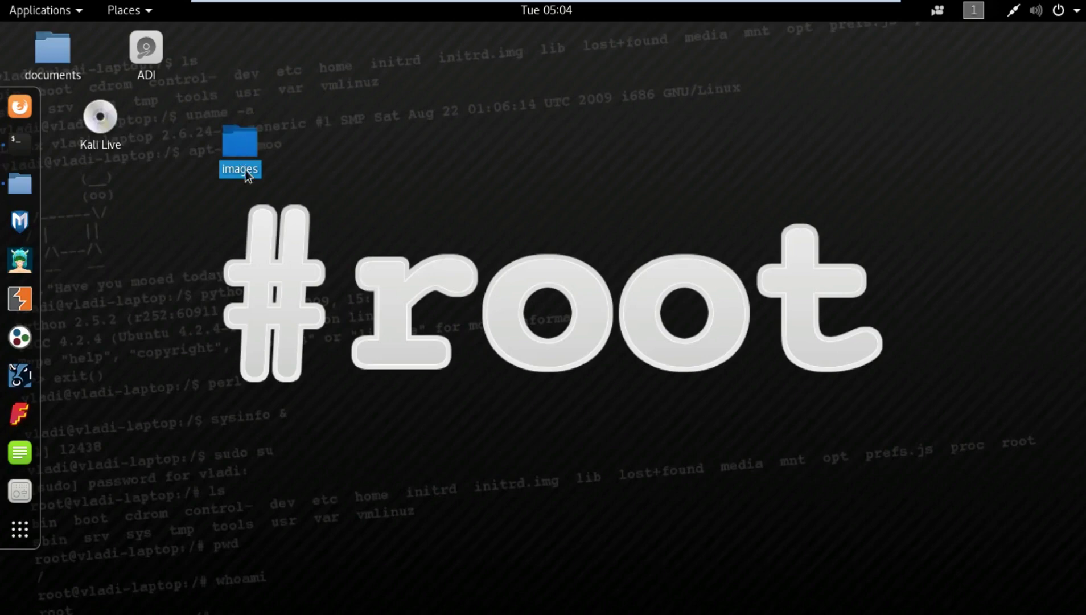
click(24, 189)
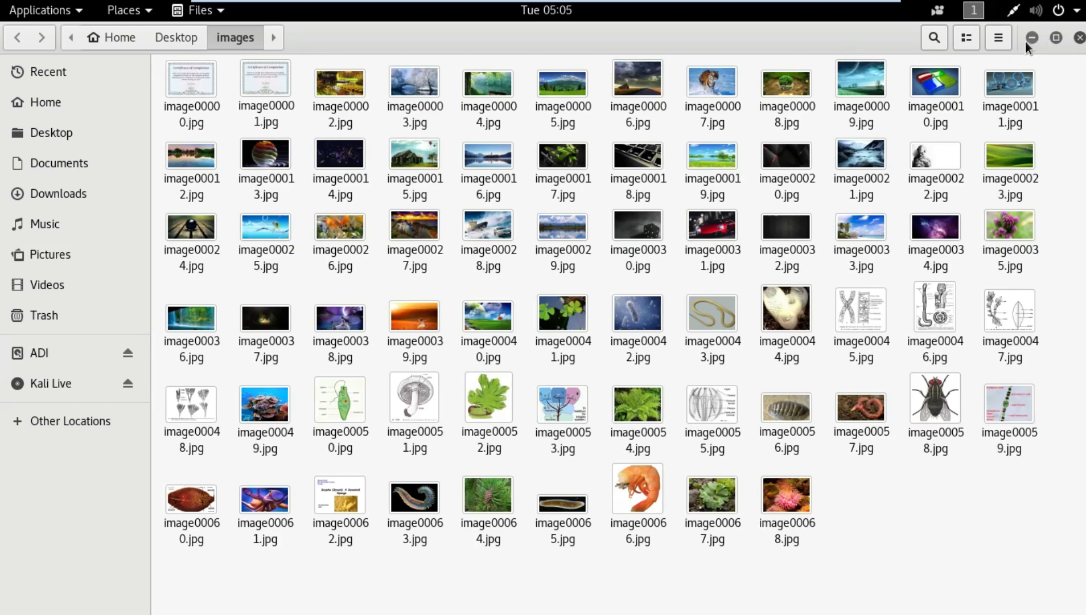
click(1027, 41)
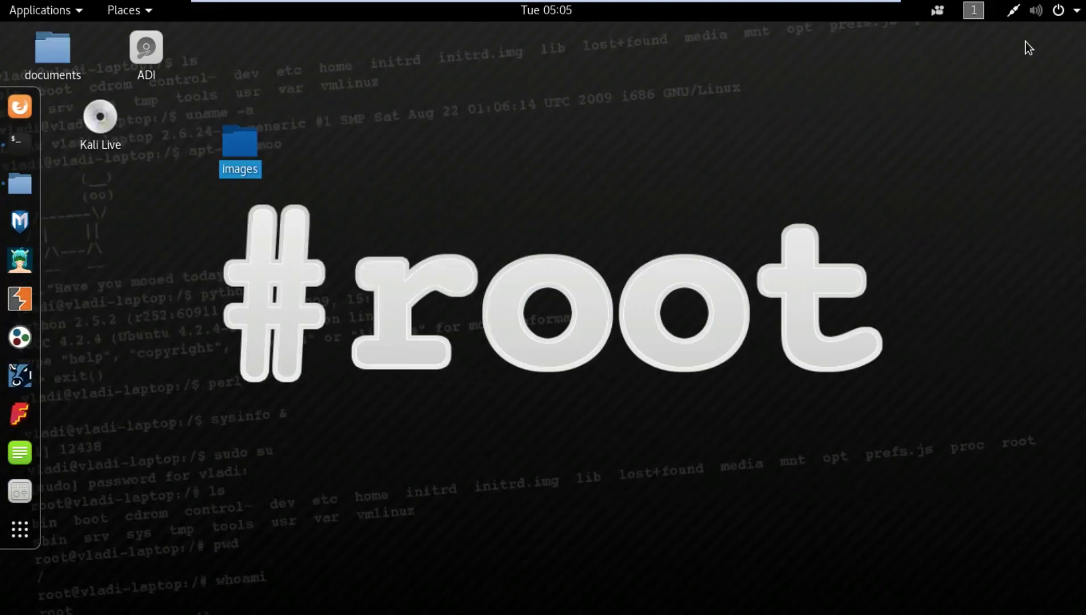